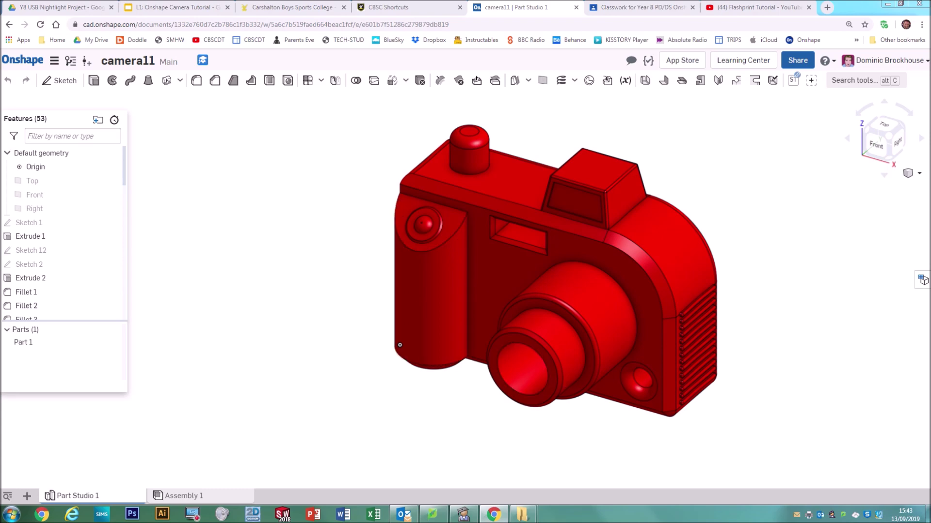
- Open the export settings for Part Studio 1 and name the exported file "Camera Mr B"
{"action": "mouse_move", "coordinate": [93, 495]}
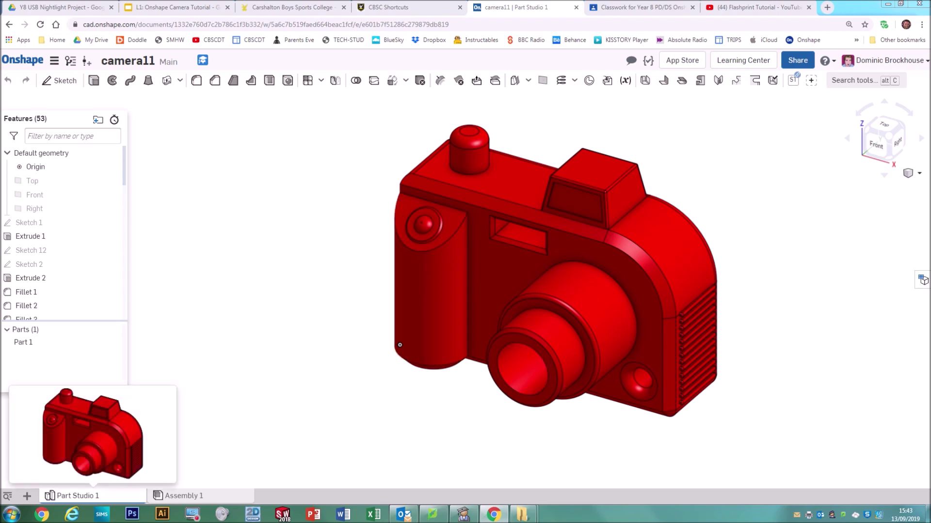
{"action": "right_click", "coordinate": [93, 496]}
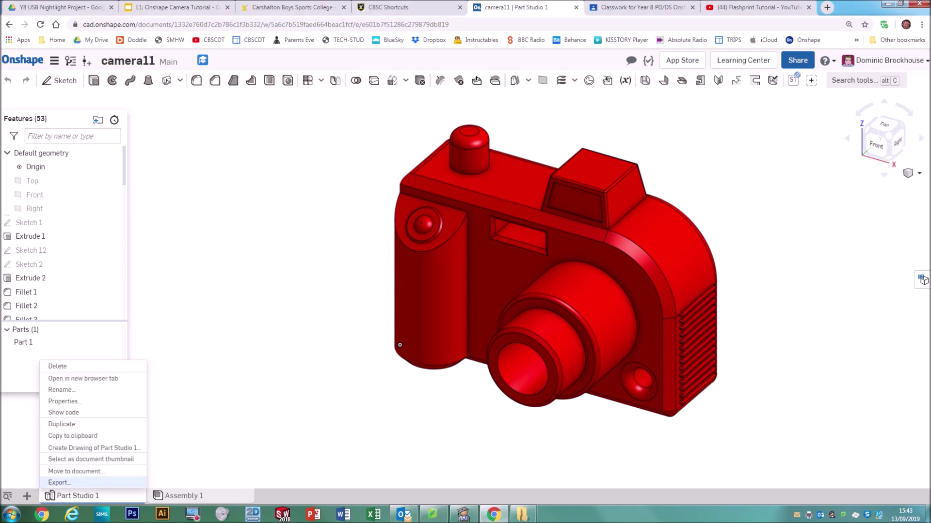
{"action": "left_click", "coordinate": [58, 482]}
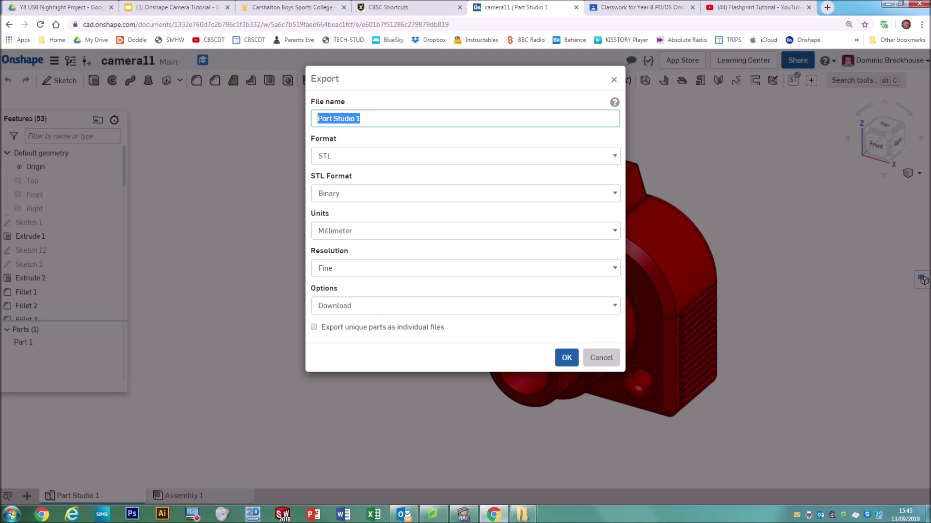
{"action": "type", "text": "Camer"}
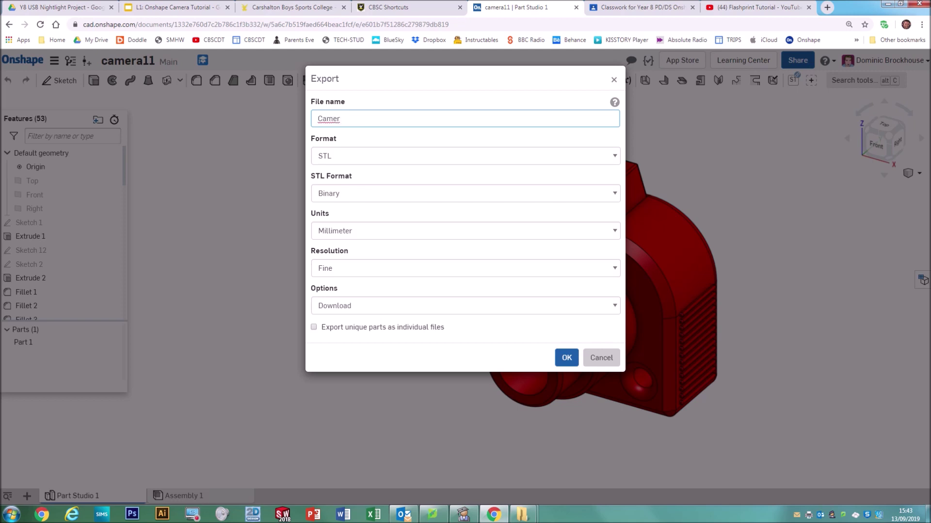
{"action": "type", "text": "a Mr B"}
- Choose STL as the export format and Fine as the resolution
{"action": "left_click", "coordinate": [345, 157]}
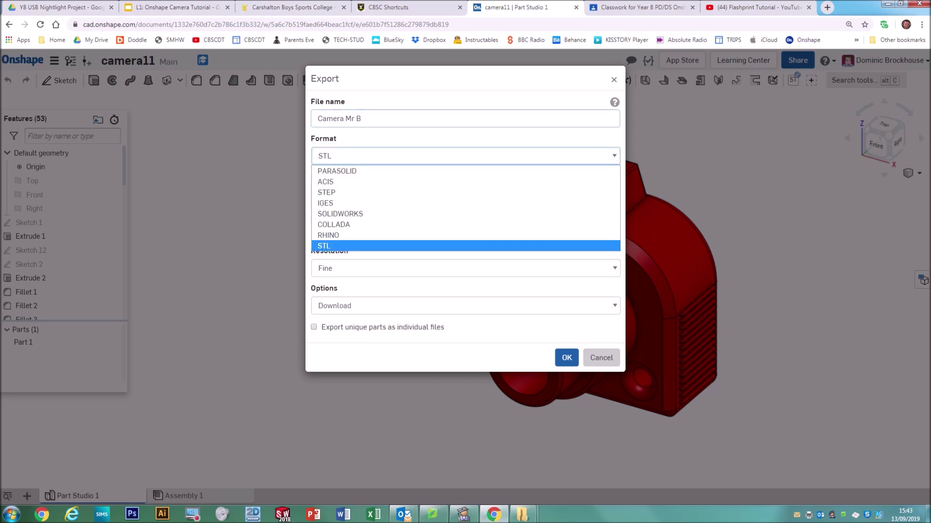
{"action": "left_click", "coordinate": [344, 246]}
{"action": "key", "text": "alt+Down"}
{"action": "key", "text": "Return"}
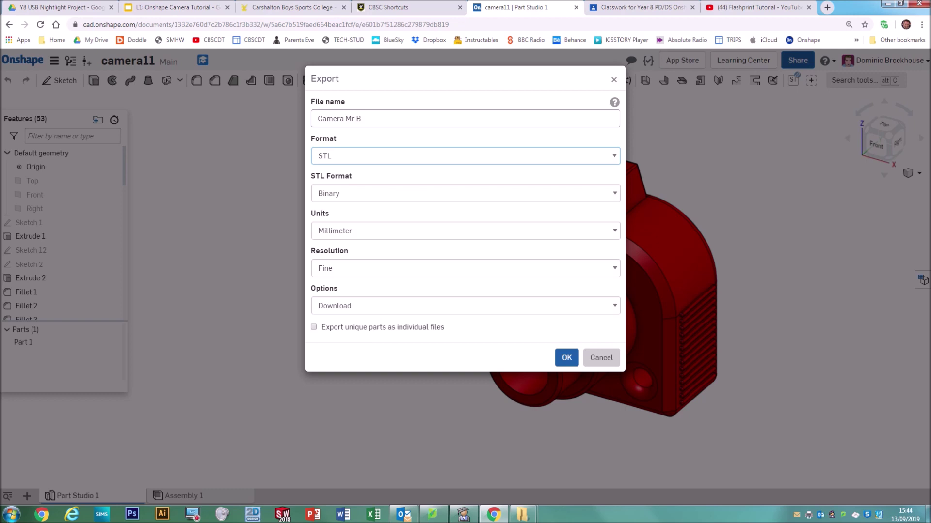
{"action": "left_click", "coordinate": [465, 268]}
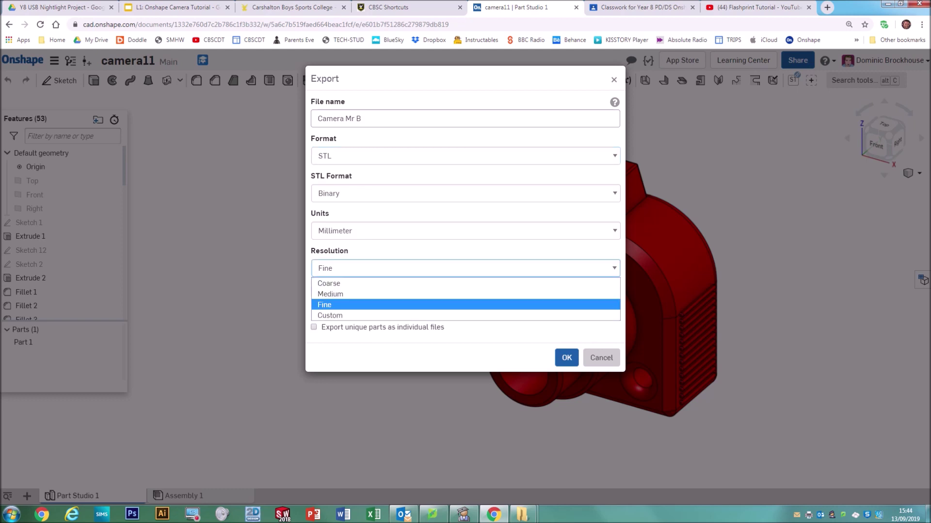
{"action": "key", "text": "Return"}
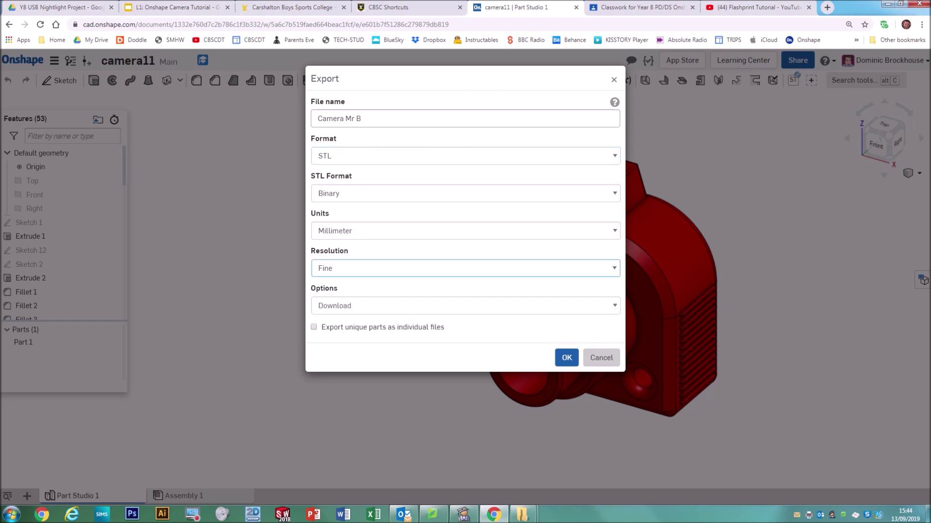
- Export the model and save the STL file in the Y8 USB Nightlight folder
{"action": "left_click", "coordinate": [567, 357]}
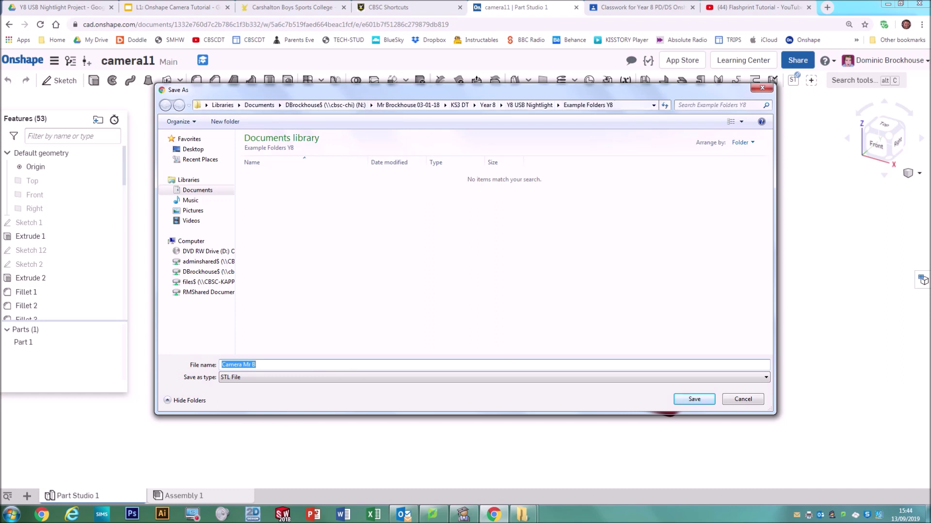
{"action": "left_click", "coordinate": [529, 105]}
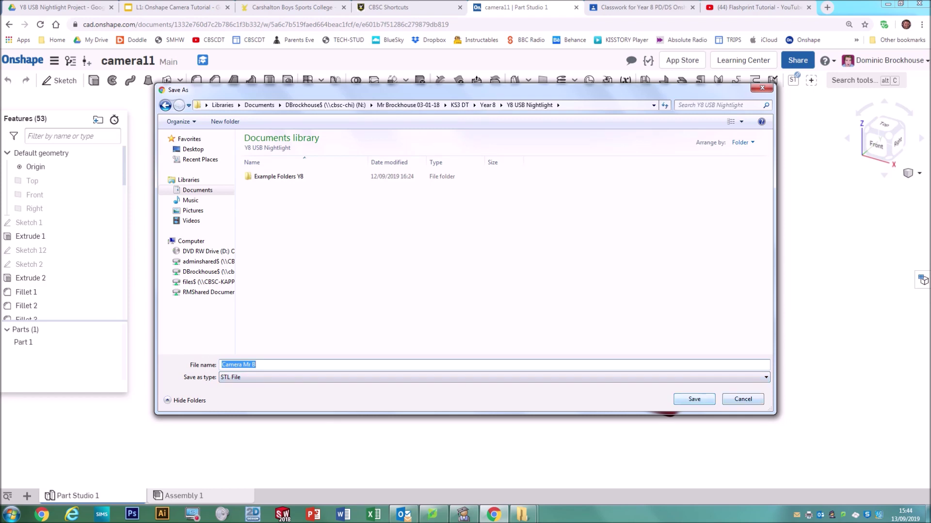
{"action": "left_click", "coordinate": [694, 399]}
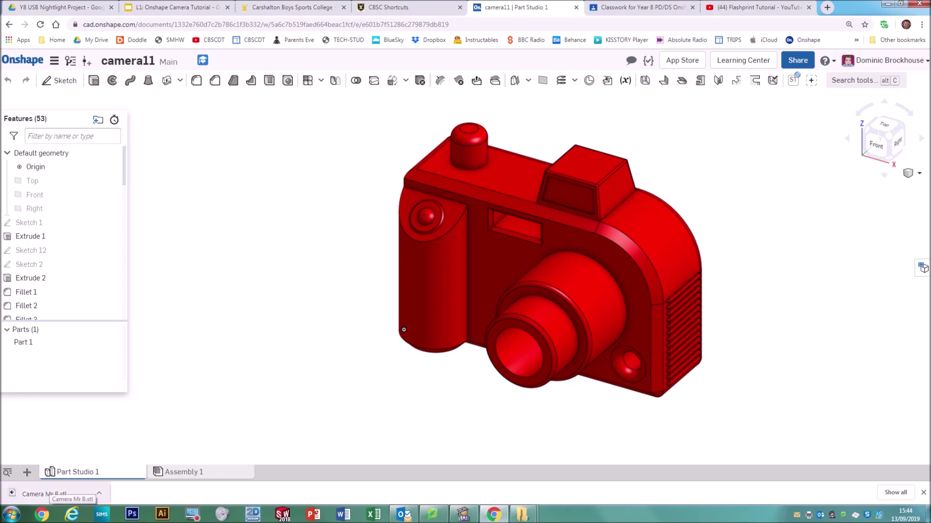
{"action": "left_click", "coordinate": [57, 493]}
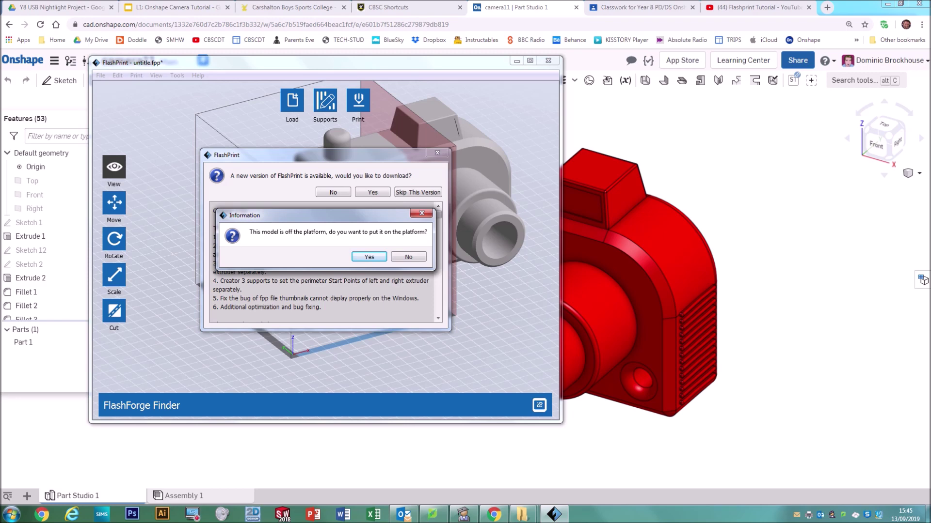
{"action": "left_click", "coordinate": [369, 257]}
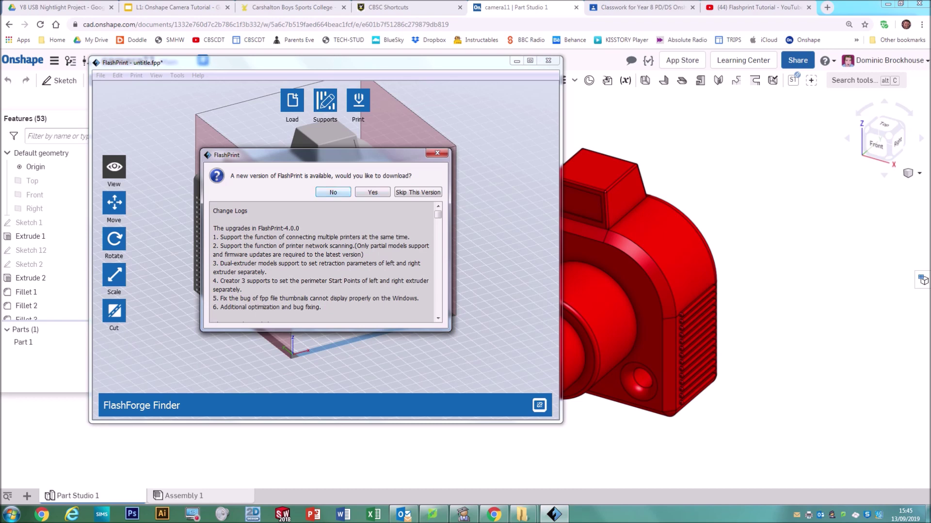
{"action": "key", "text": "Return"}
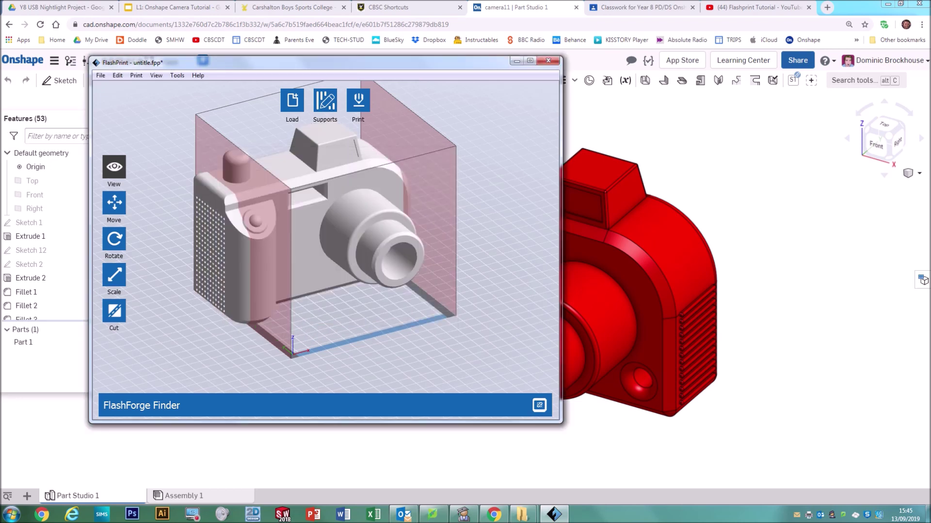
{"action": "left_click", "coordinate": [548, 61]}
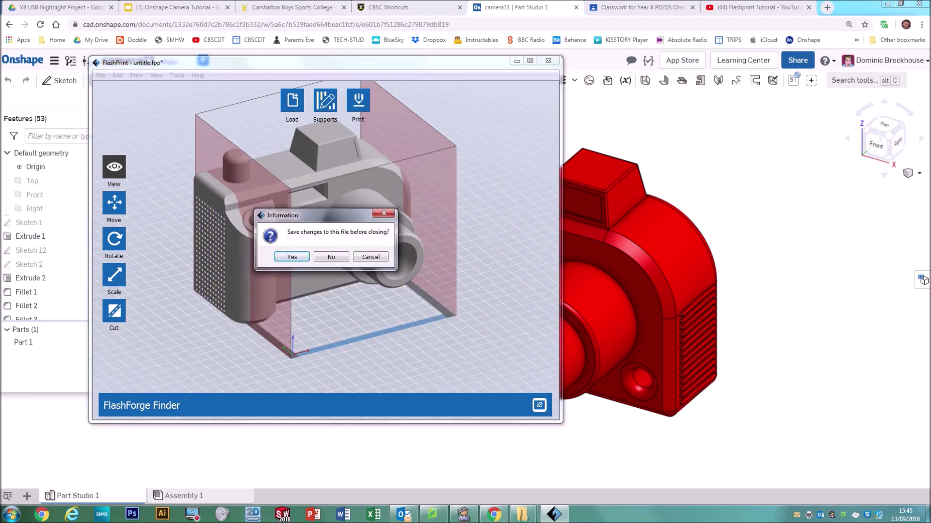
{"action": "left_click", "coordinate": [331, 257]}
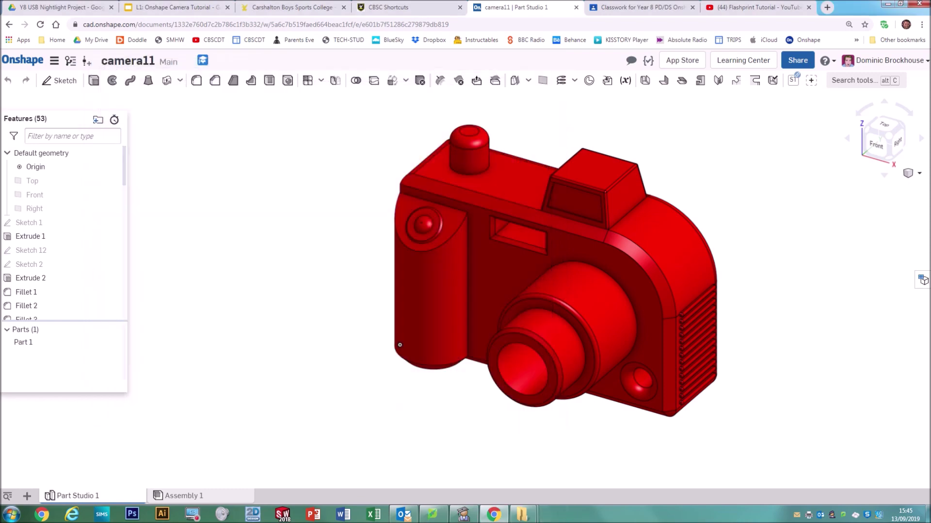
- Start FlashPrint from the Design Technology student software and decline the new version download
{"action": "left_click", "coordinate": [11, 514]}
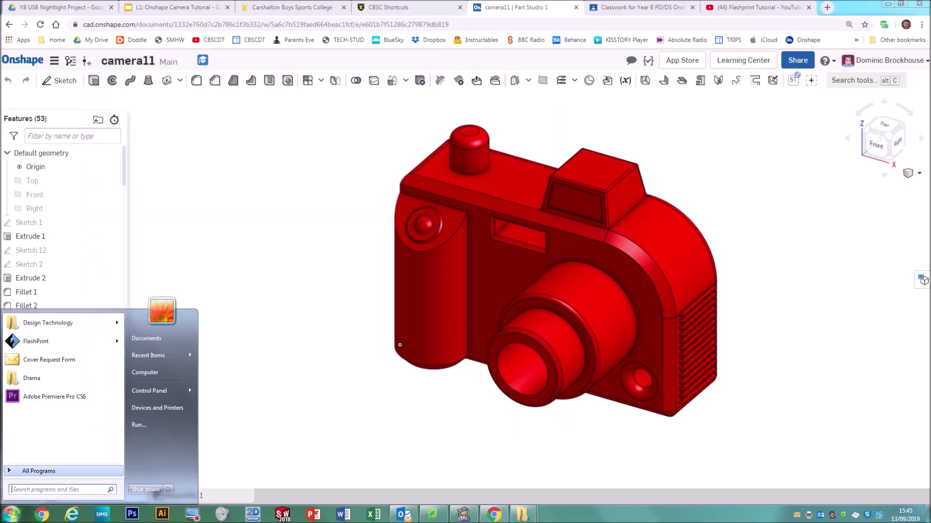
{"action": "left_click", "coordinate": [39, 471]}
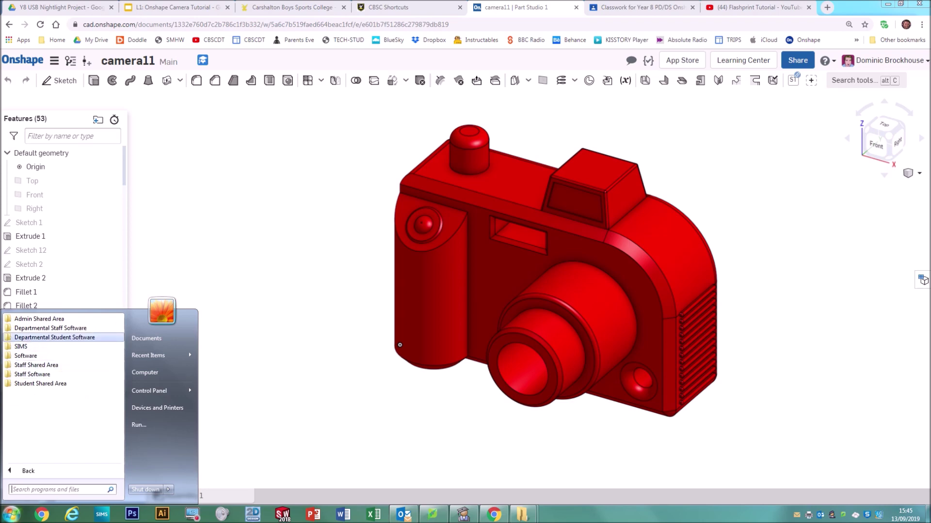
{"action": "left_click", "coordinate": [54, 337]}
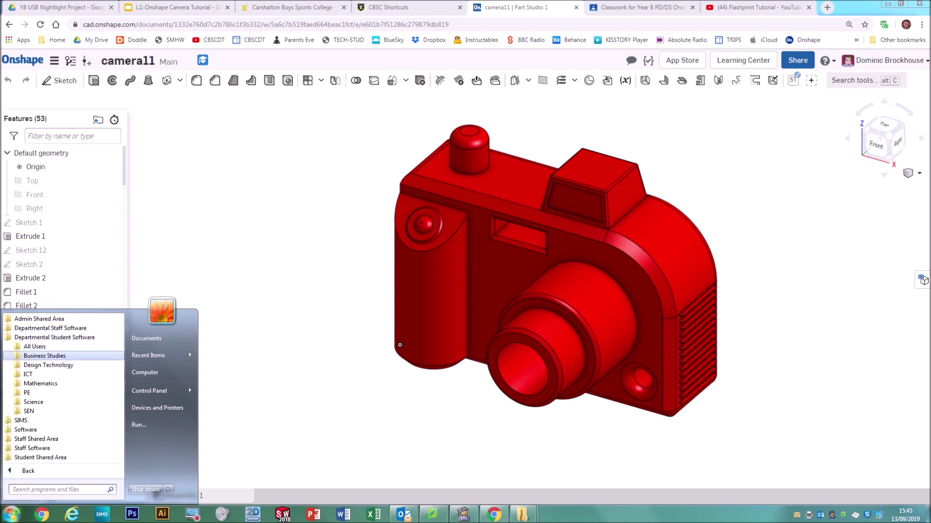
{"action": "left_click", "coordinate": [49, 365]}
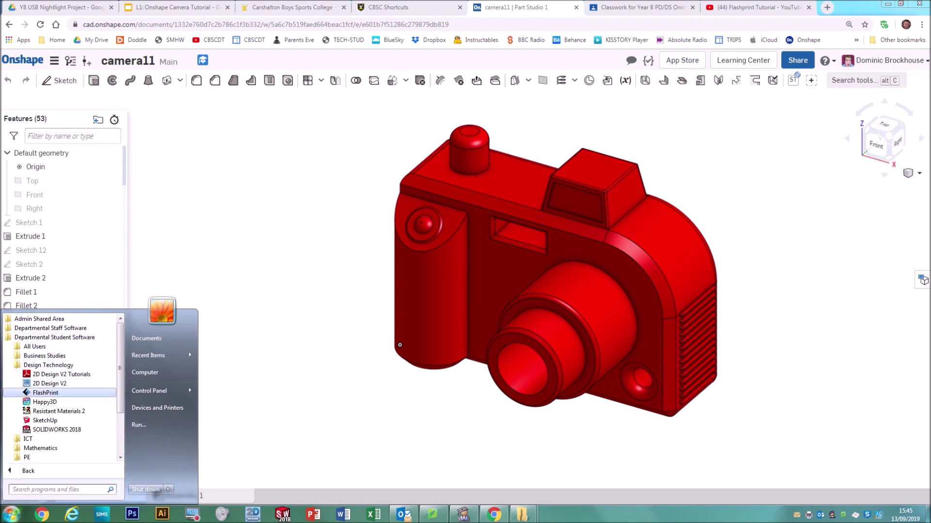
{"action": "left_click", "coordinate": [46, 393]}
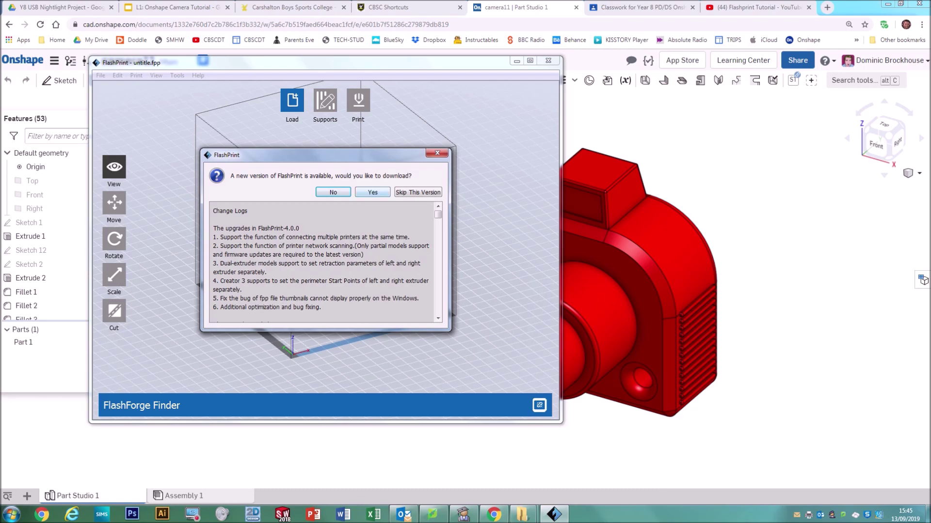
{"action": "left_click", "coordinate": [341, 193]}
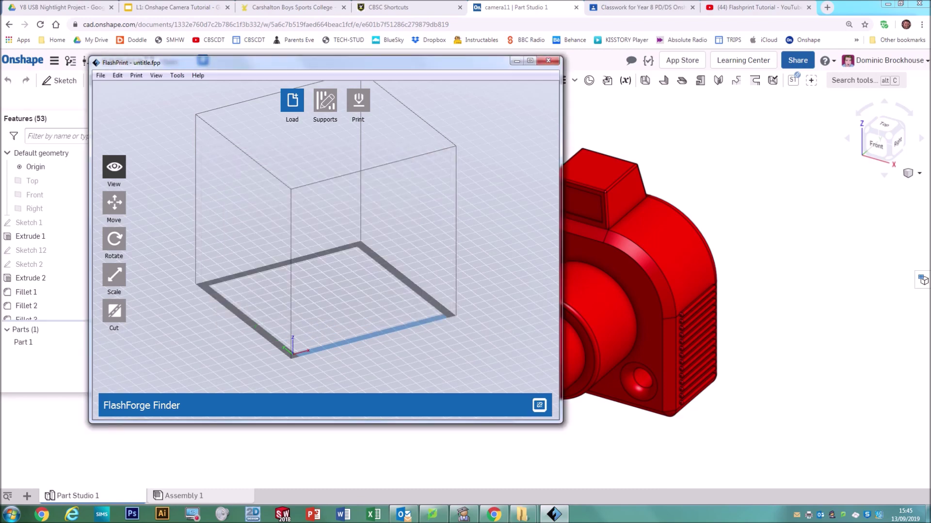
- Load the Camera Mr B STL file from the Year 8 Y8 USB Nightlight folder and put the model on the platform
{"action": "left_click", "coordinate": [292, 100]}
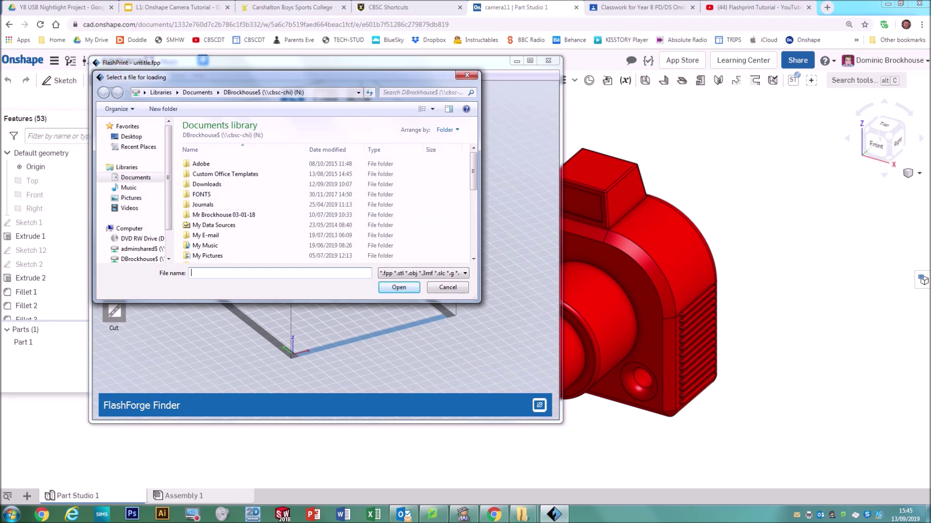
{"action": "scroll", "coordinate": [325, 204], "scroll_direction": "down", "scroll_amount": 5}
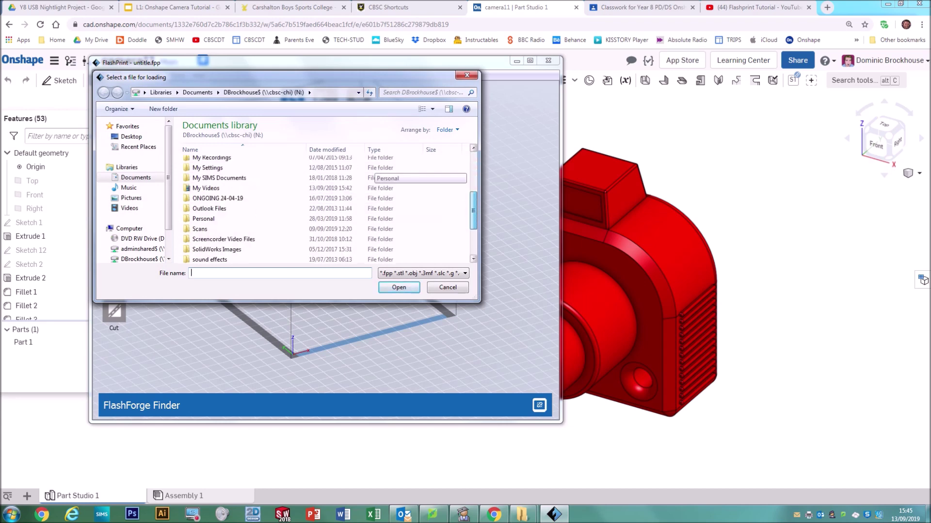
{"action": "left_click_drag", "start_coordinate": [473, 235], "coordinate": [473, 176]}
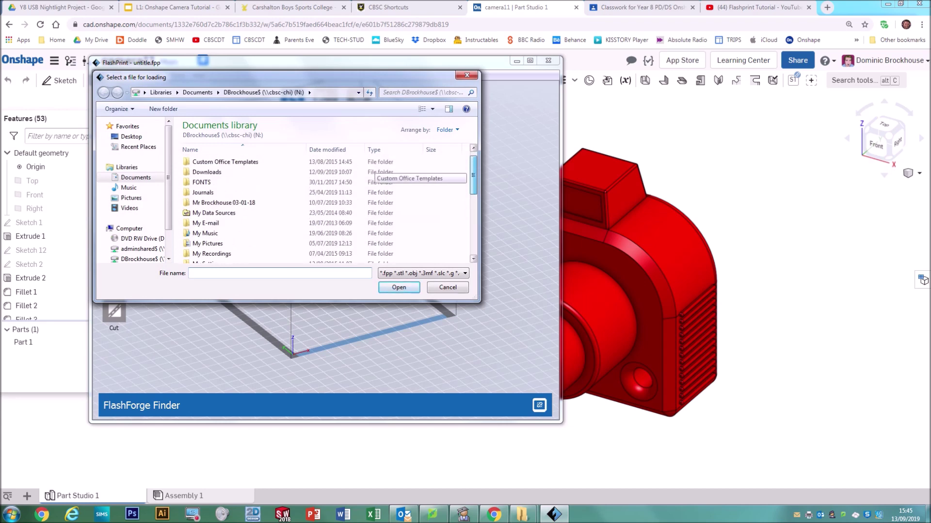
{"action": "double_click", "coordinate": [218, 204]}
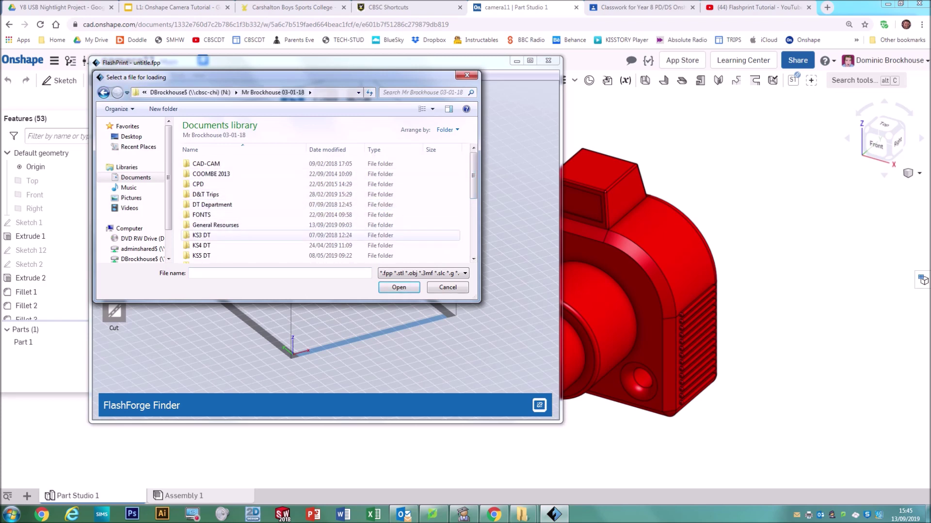
{"action": "double_click", "coordinate": [201, 236]}
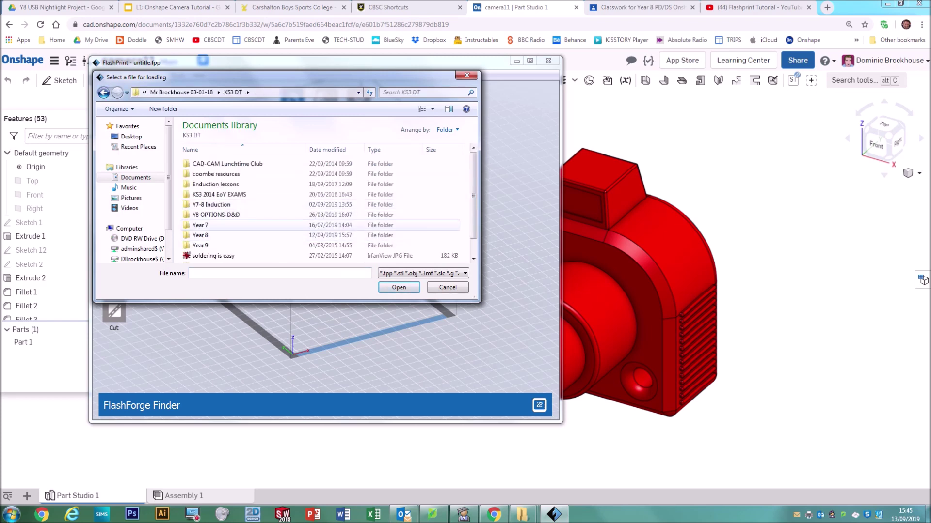
{"action": "double_click", "coordinate": [201, 235]}
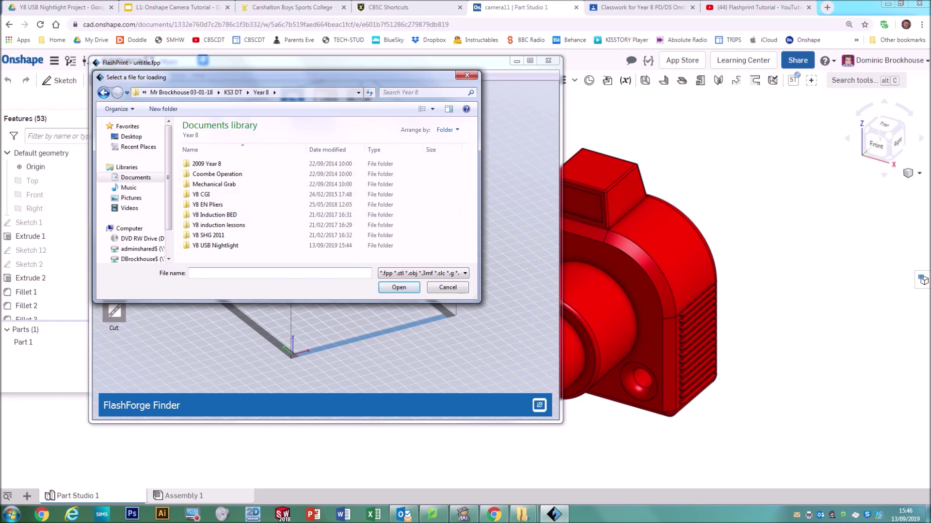
{"action": "double_click", "coordinate": [213, 245]}
{"action": "double_click", "coordinate": [208, 174]}
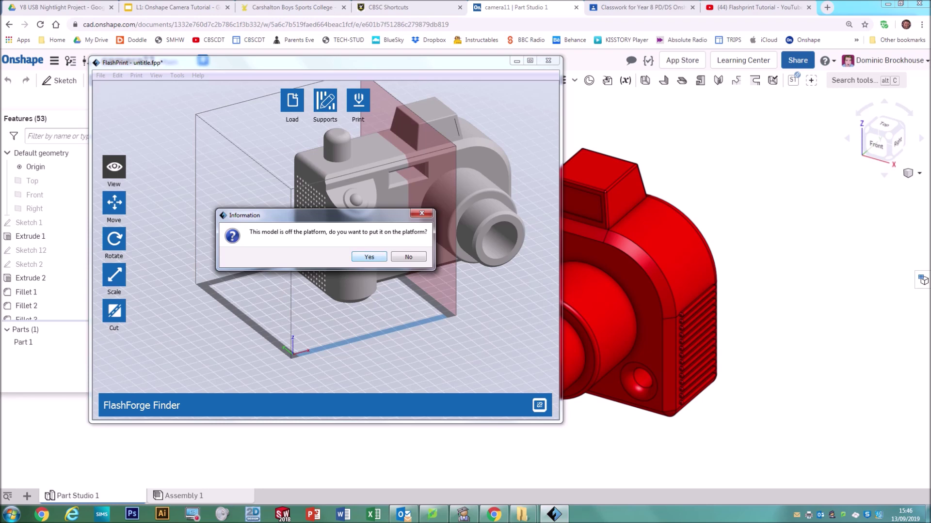
{"action": "key", "text": "Return"}
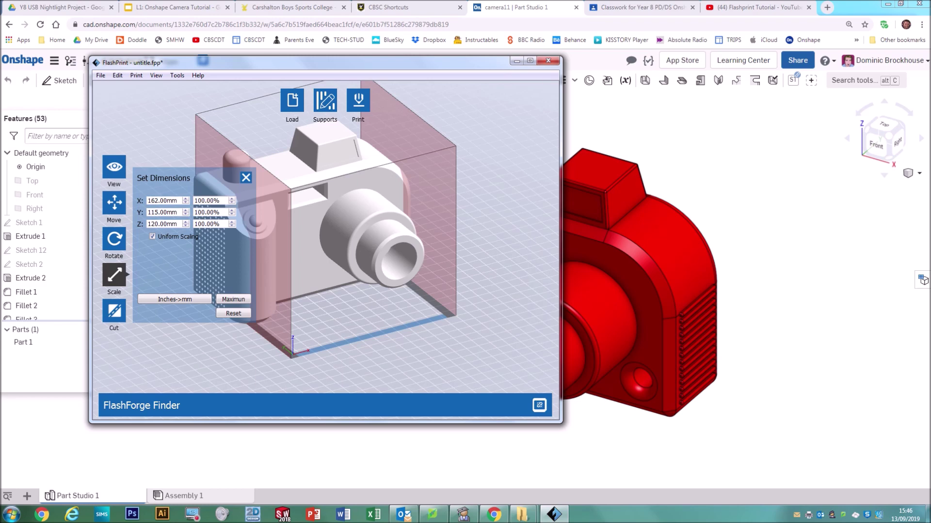
- Scale the camera uniformly to an X dimension of 50 mm and close the dimension settings
{"action": "mouse_move", "coordinate": [147, 200]}
{"action": "left_mouse_down"}
{"action": "mouse_move", "coordinate": [167, 200]}
{"action": "mouse_move", "coordinate": [147, 201]}
{"action": "left_mouse_up"}
{"action": "type", "text": "50"}
{"action": "key", "text": "Return"}
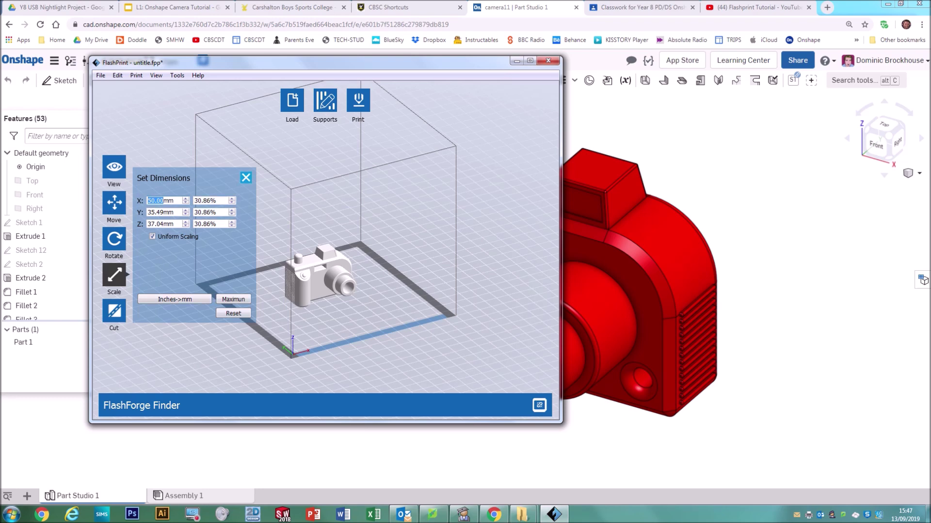
{"action": "left_click", "coordinate": [245, 177]}
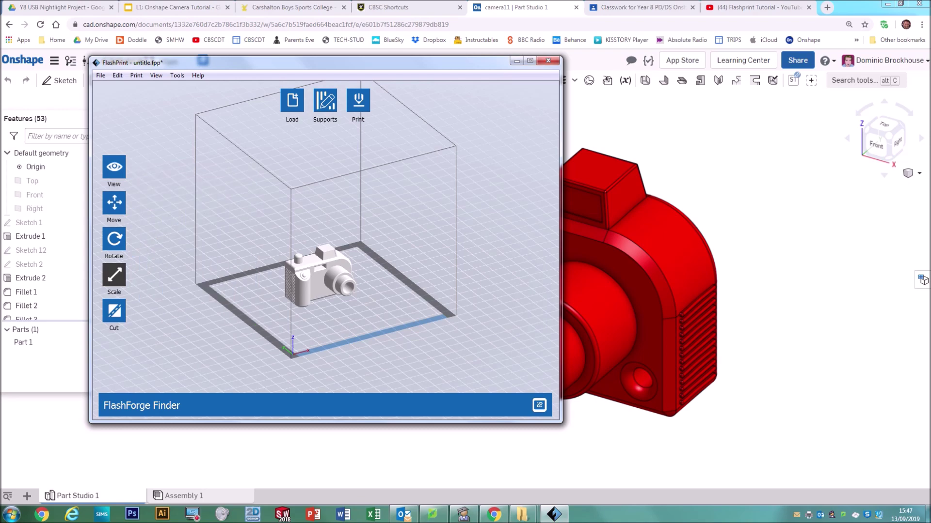
- Examine the camera model on the platform from the front, the side and underneath
{"action": "right_click_drag", "start_coordinate": [256, 271], "coordinate": [220, 296]}
{"action": "left_click", "coordinate": [114, 202]}
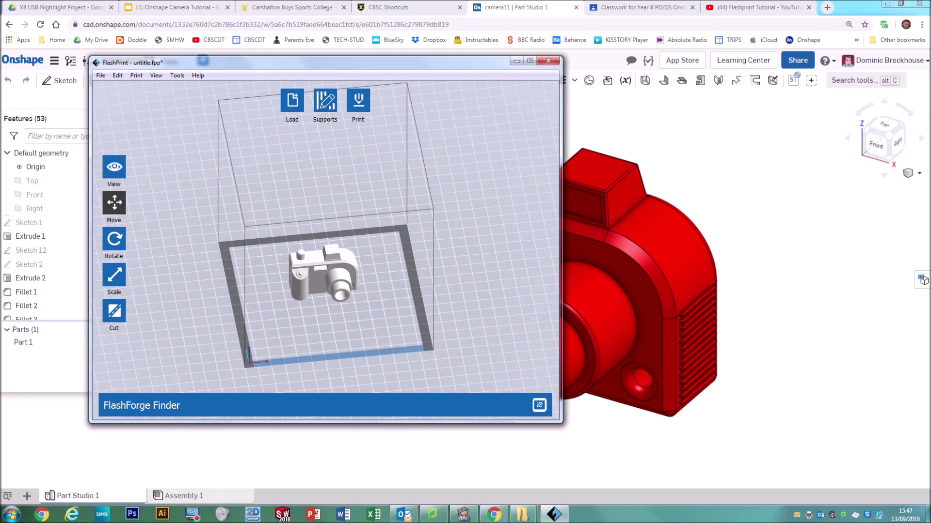
{"action": "scroll", "coordinate": [348, 263], "scroll_direction": "up", "scroll_amount": 3}
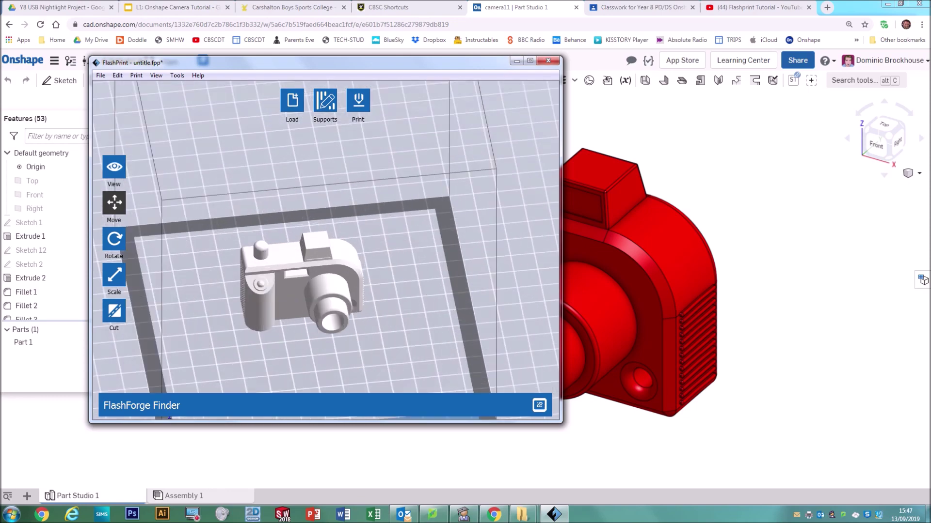
{"action": "right_click_drag", "start_coordinate": [349, 263], "coordinate": [288, 237]}
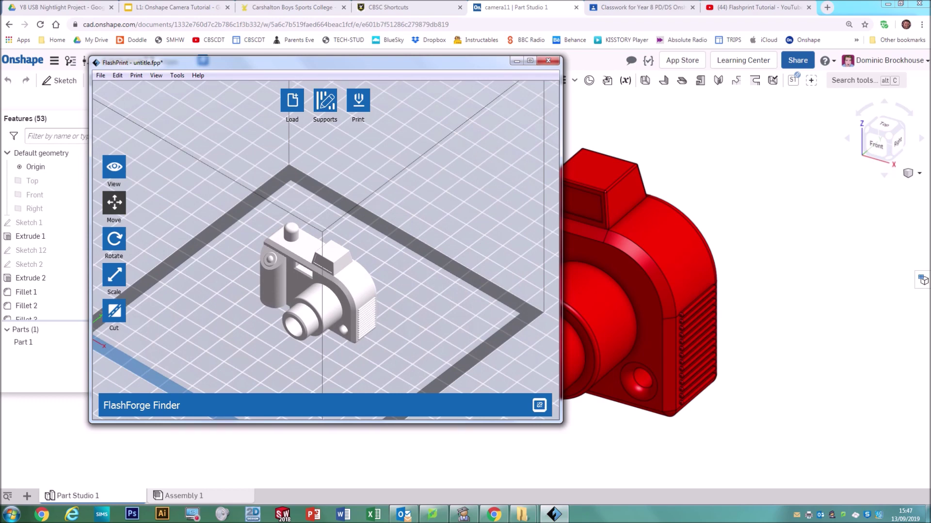
{"action": "scroll", "coordinate": [325, 250], "scroll_direction": "up", "scroll_amount": 1}
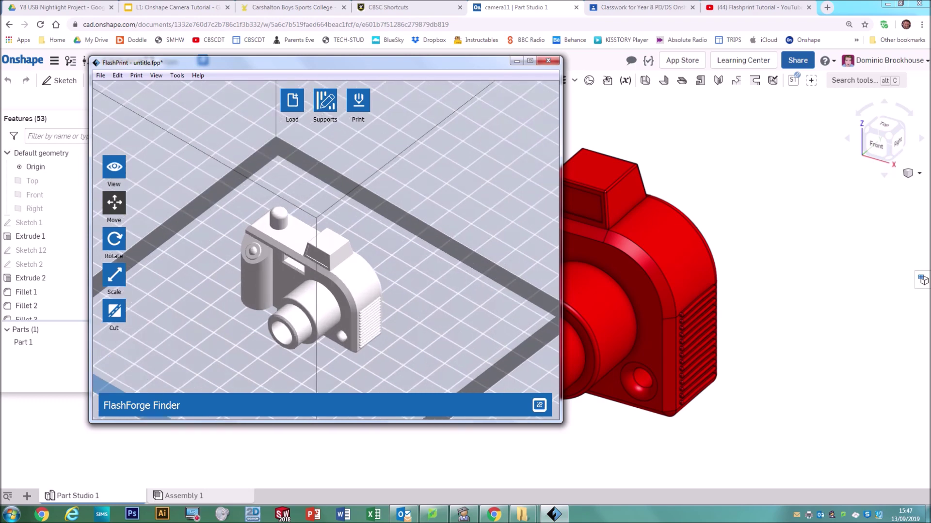
{"action": "scroll", "coordinate": [325, 250], "scroll_direction": "down", "scroll_amount": 1}
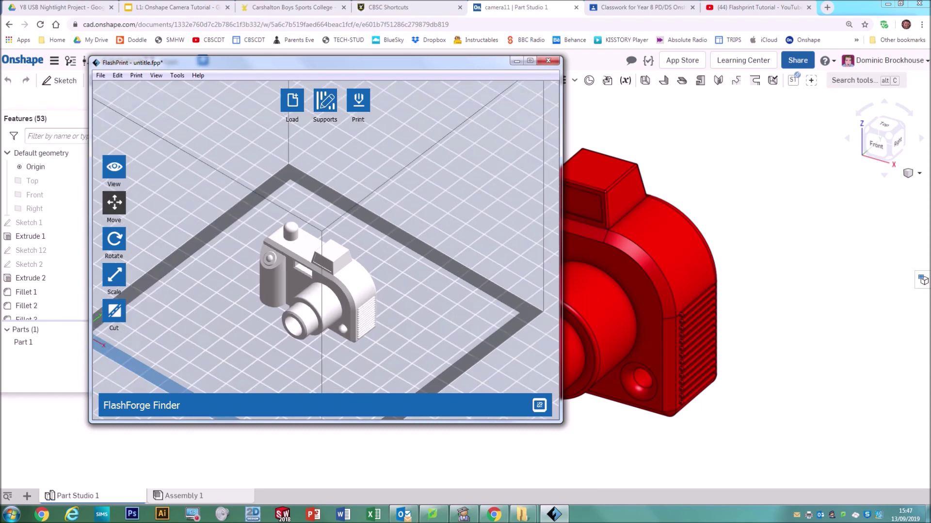
{"action": "right_click_drag", "start_coordinate": [324, 250], "coordinate": [335, 141]}
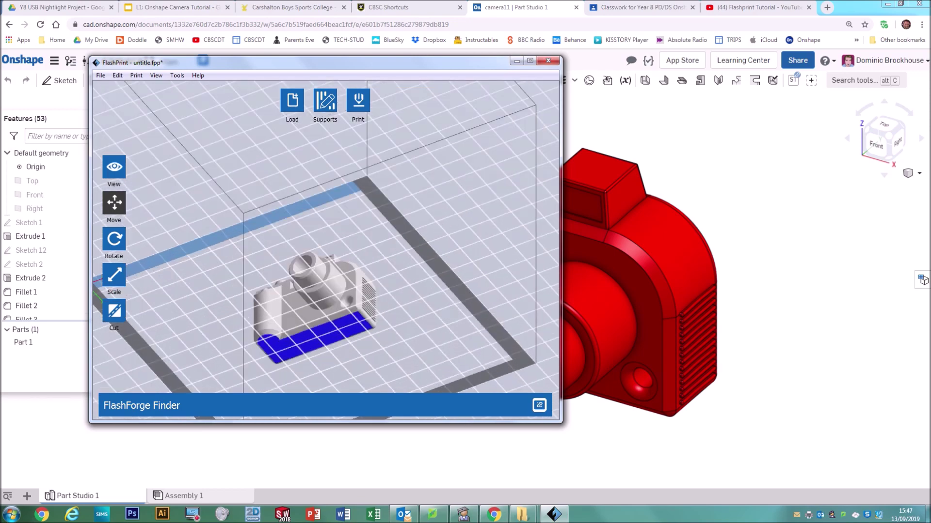
{"action": "right_click_drag", "start_coordinate": [334, 140], "coordinate": [347, 250]}
{"action": "scroll", "coordinate": [324, 250], "scroll_direction": "down", "scroll_amount": 4}
{"action": "scroll", "coordinate": [324, 250], "scroll_direction": "up", "scroll_amount": 2}
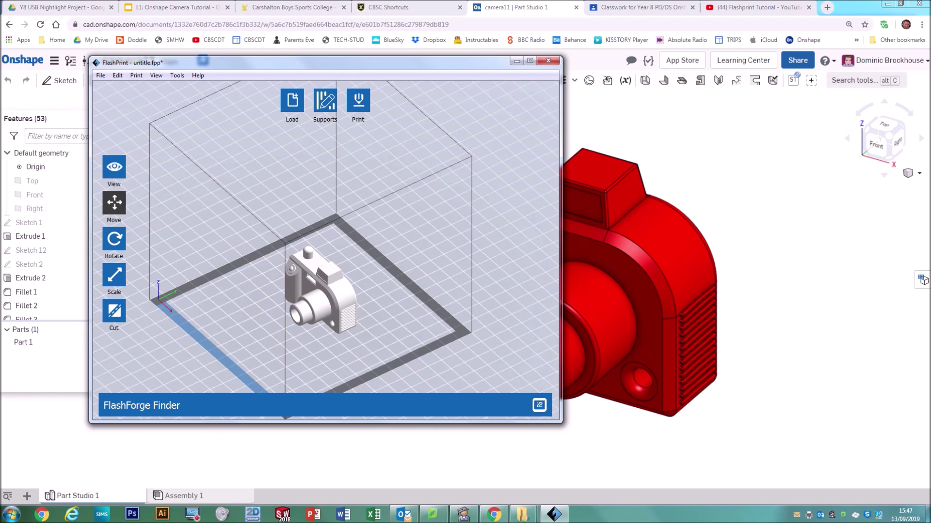
{"action": "right_click_drag", "start_coordinate": [347, 250], "coordinate": [386, 233]}
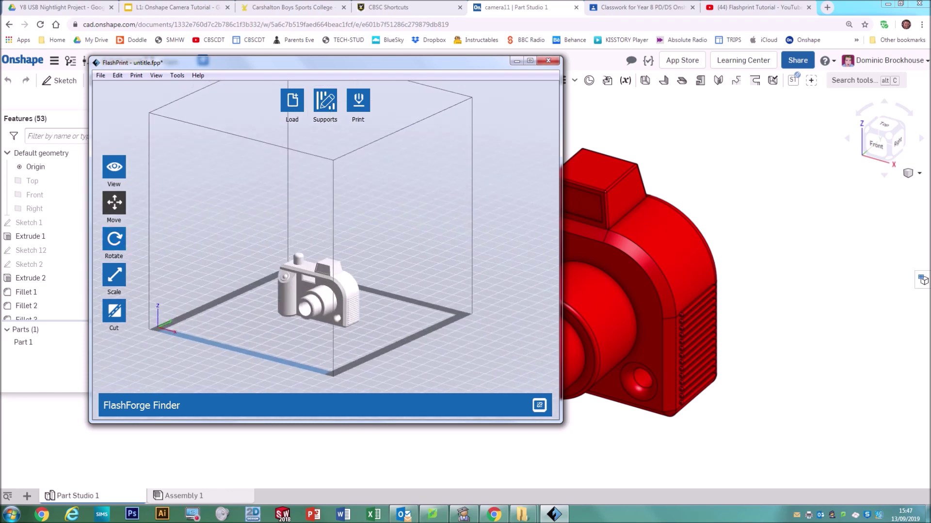
- Try laying the camera on its back with +90° rotations about the X axis, and inspect that orientation
{"action": "left_click", "coordinate": [114, 239]}
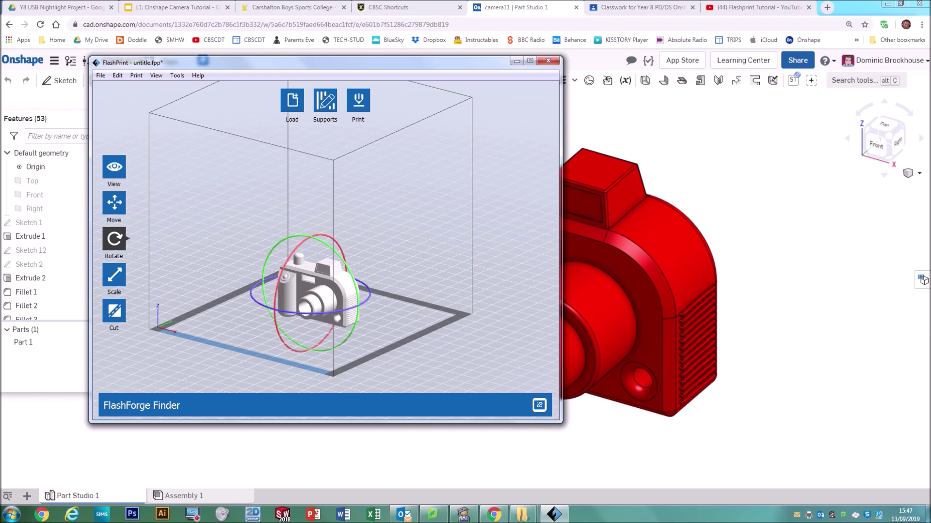
{"action": "left_click", "coordinate": [114, 238]}
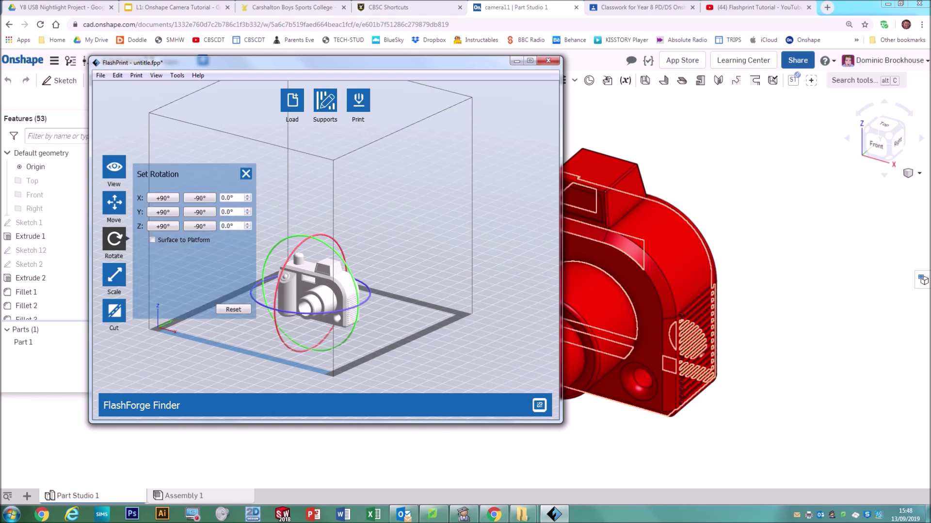
{"action": "left_click", "coordinate": [162, 198]}
{"action": "left_click", "coordinate": [163, 198]}
{"action": "left_click", "coordinate": [163, 197]}
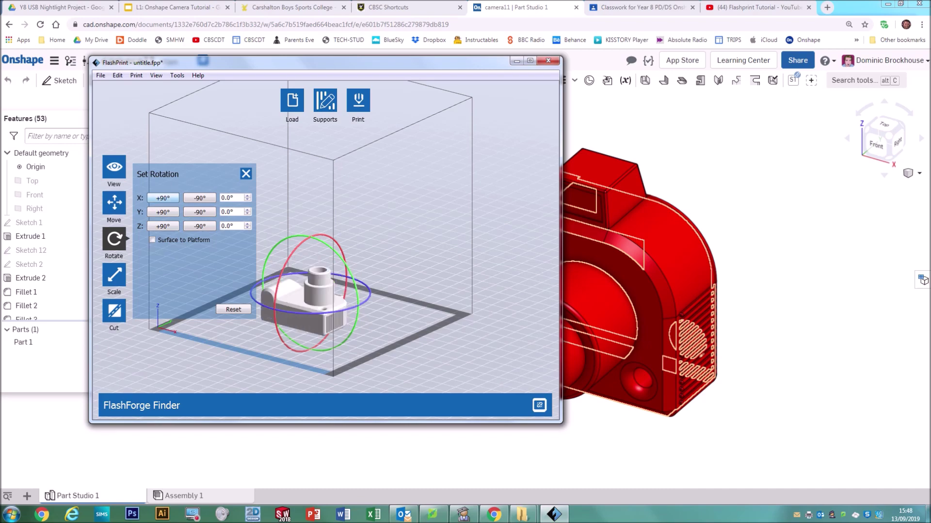
{"action": "scroll", "coordinate": [325, 250], "scroll_direction": "up", "scroll_amount": 3}
{"action": "right_click_drag", "start_coordinate": [387, 250], "coordinate": [311, 243]}
{"action": "scroll", "coordinate": [298, 321], "scroll_direction": "up", "scroll_amount": 2}
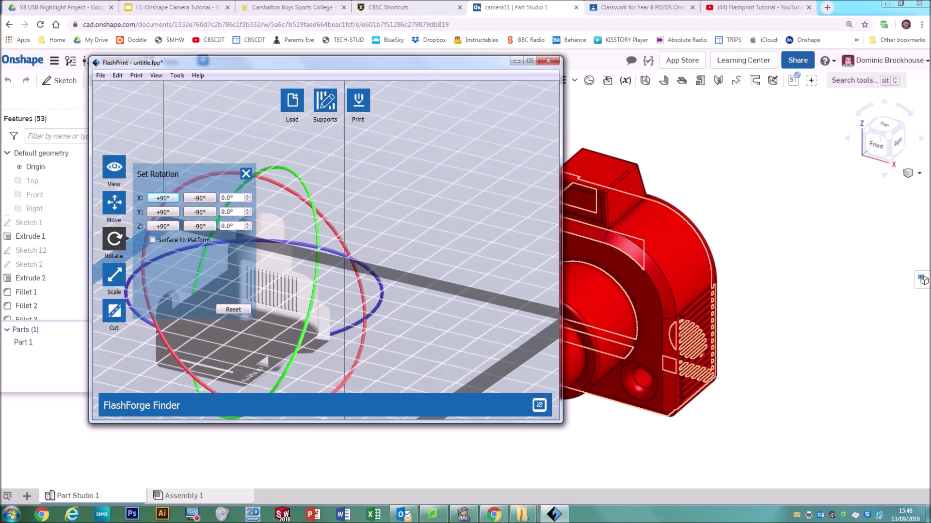
{"action": "right_click_drag", "start_coordinate": [310, 242], "coordinate": [283, 330]}
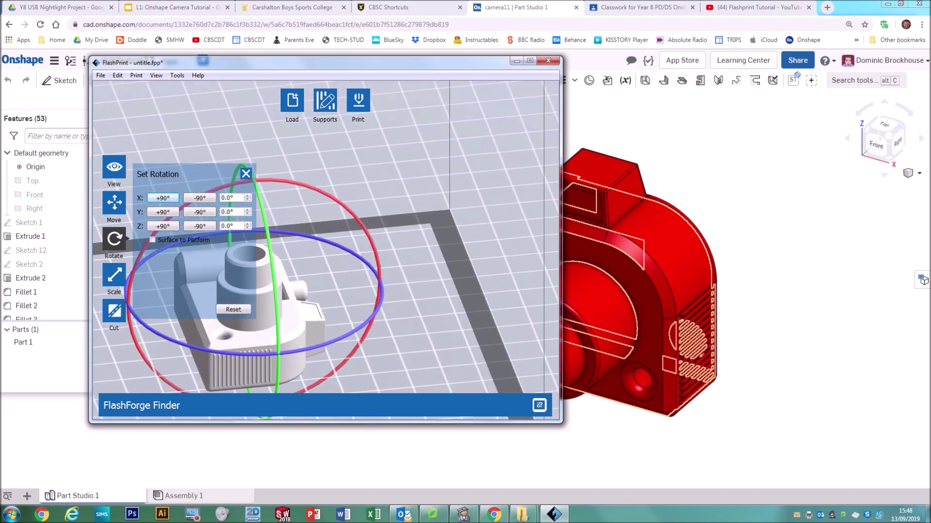
{"action": "scroll", "coordinate": [284, 330], "scroll_direction": "down", "scroll_amount": 4}
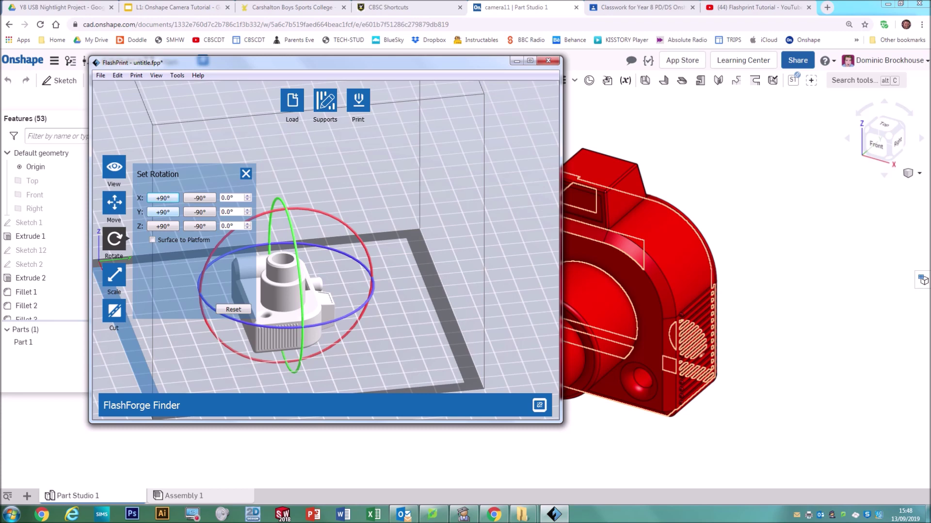
- Turn the camera upright again with +90° rotations about the X and Y axes, and close the rotation settings
{"action": "left_click", "coordinate": [163, 198]}
{"action": "left_click", "coordinate": [163, 212]}
{"action": "left_click", "coordinate": [162, 212]}
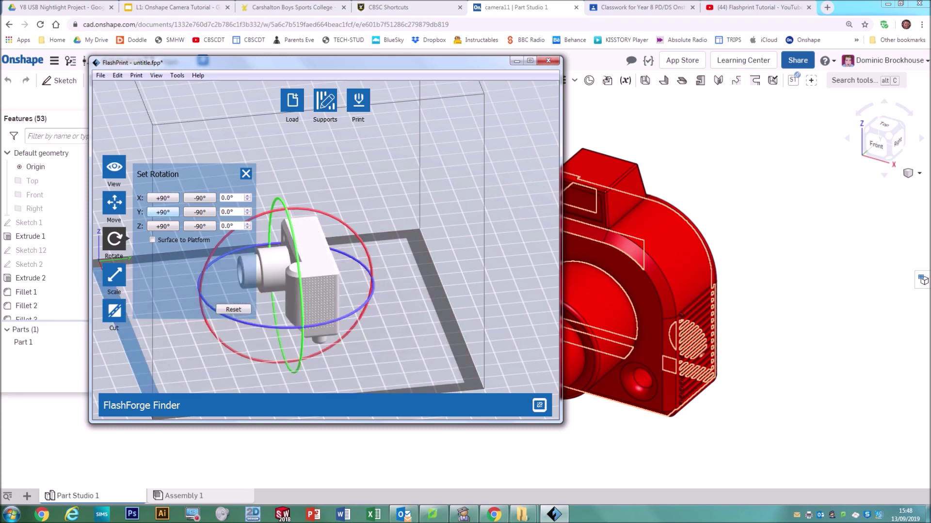
{"action": "left_click", "coordinate": [163, 212]}
{"action": "left_click", "coordinate": [162, 211]}
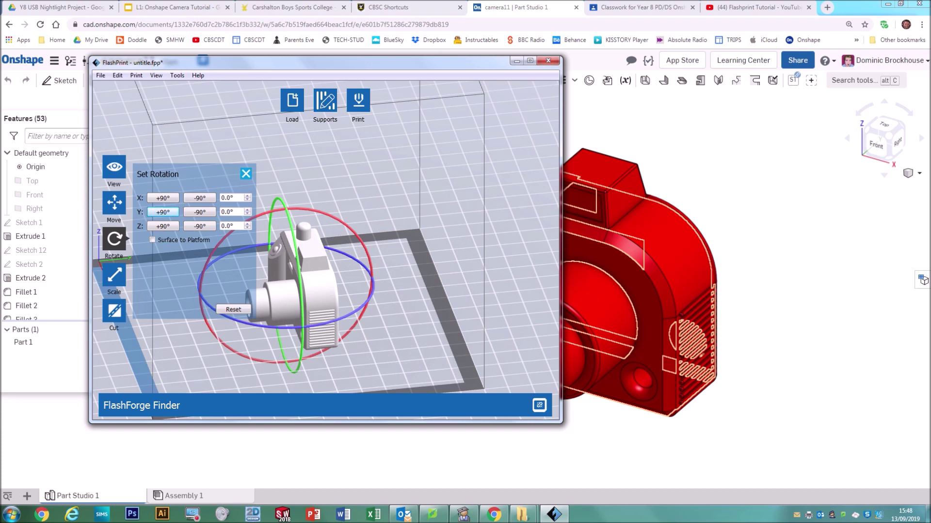
{"action": "left_click", "coordinate": [245, 173]}
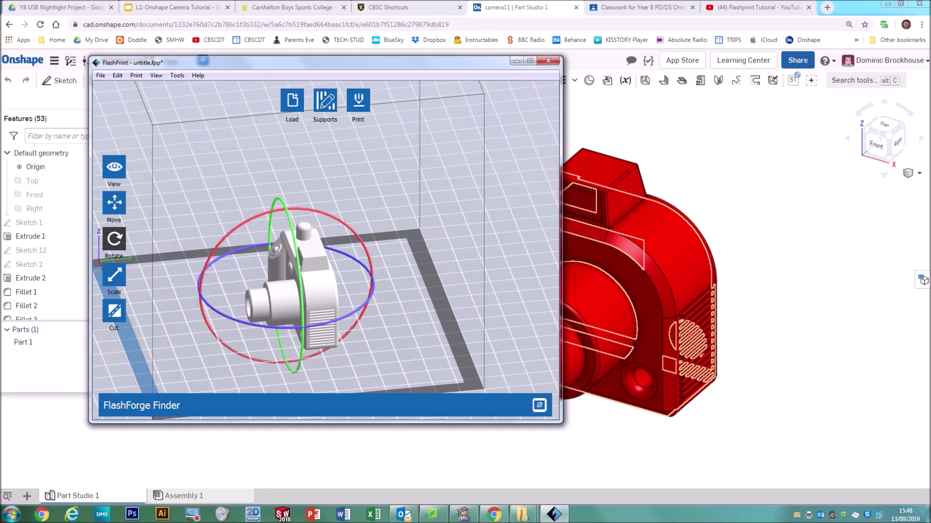
- Check the lens overhang, try turning the camera about the X axis in +90° steps until upright again, and close the rotation settings
{"action": "right_click_drag", "start_coordinate": [246, 203], "coordinate": [293, 158]}
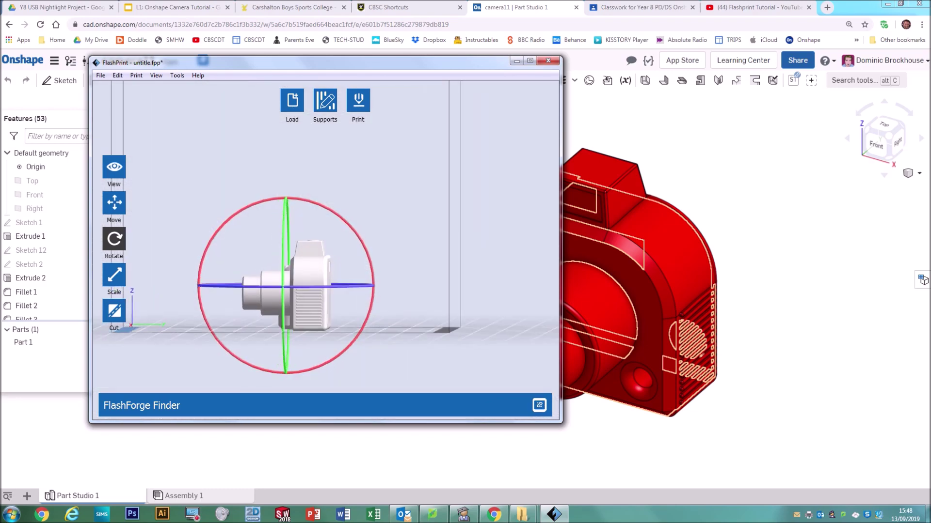
{"action": "left_click", "coordinate": [114, 203]}
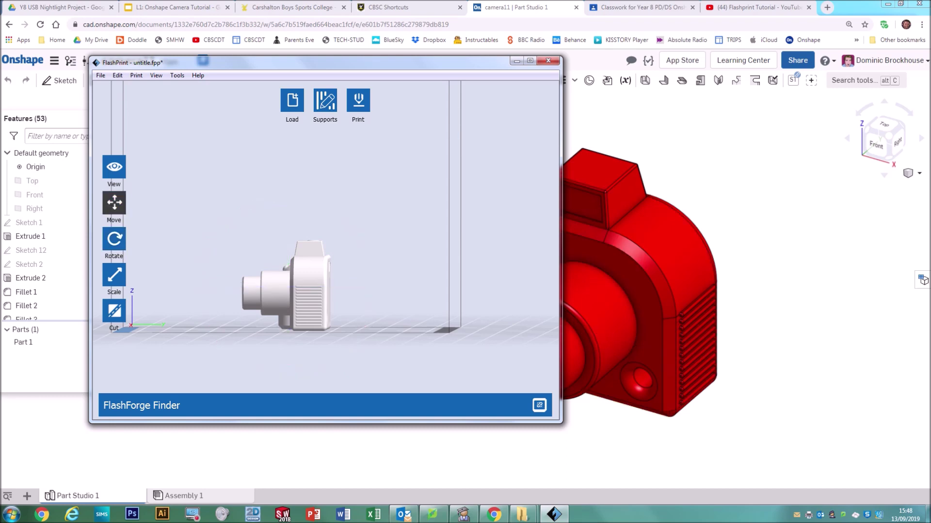
{"action": "right_click_drag", "start_coordinate": [271, 233], "coordinate": [320, 214]}
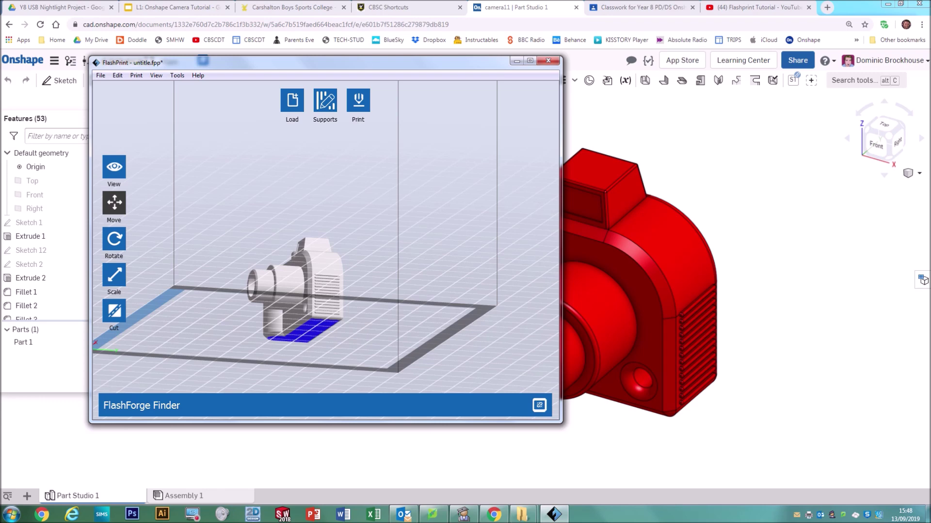
{"action": "right_click_drag", "start_coordinate": [320, 213], "coordinate": [335, 247]}
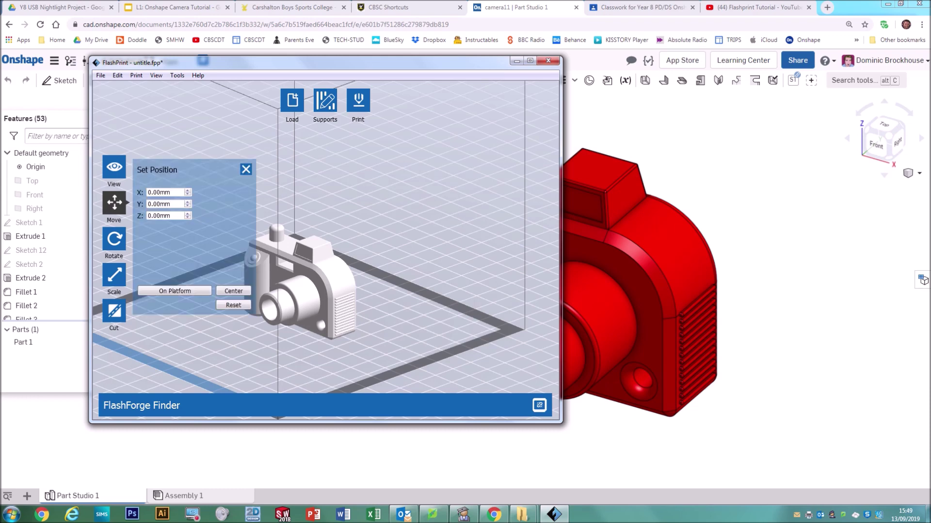
{"action": "left_click", "coordinate": [114, 239]}
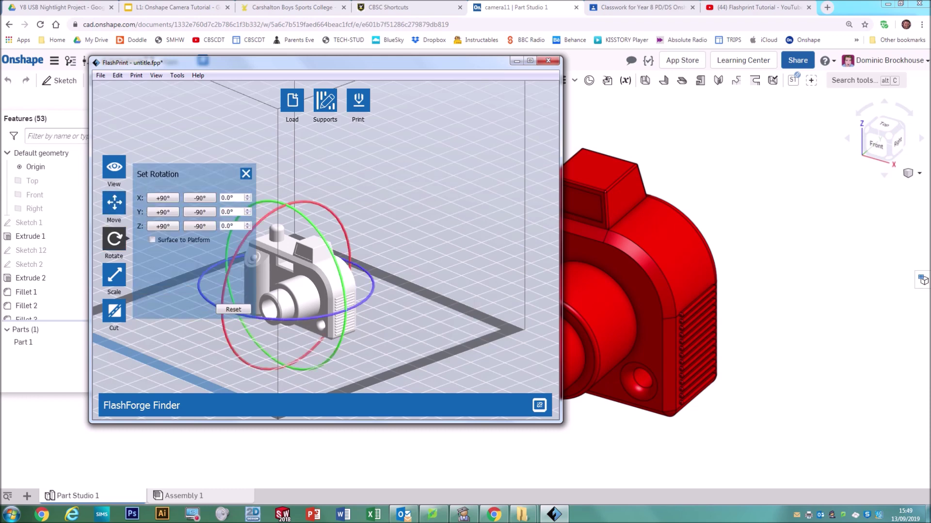
{"action": "left_click", "coordinate": [163, 198]}
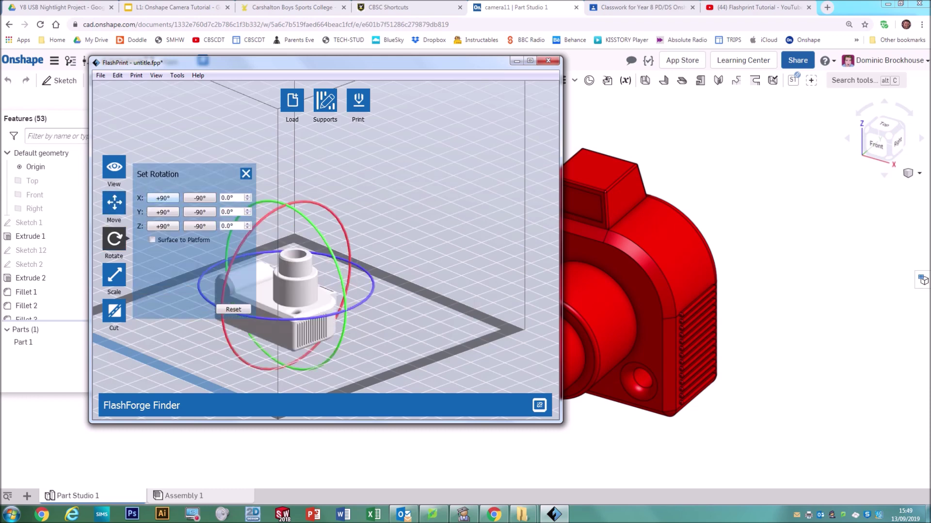
{"action": "right_click_drag", "start_coordinate": [416, 252], "coordinate": [363, 261]}
{"action": "left_click", "coordinate": [162, 198]}
{"action": "left_click", "coordinate": [163, 198]}
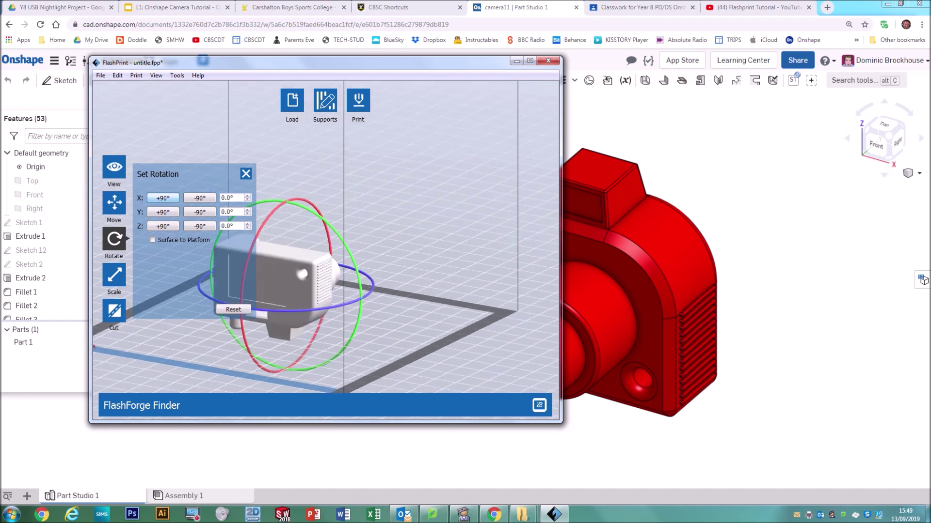
{"action": "left_click", "coordinate": [163, 197]}
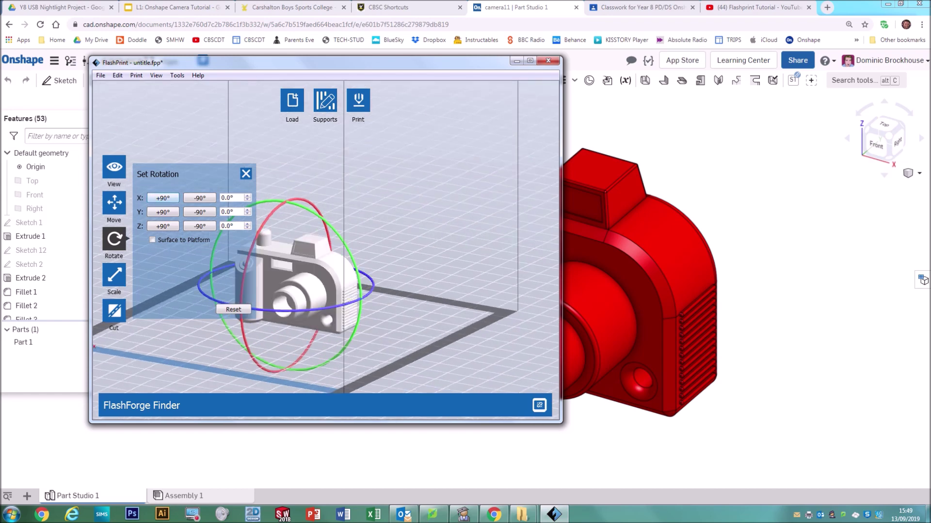
{"action": "left_click", "coordinate": [246, 173]}
{"action": "right_click_drag", "start_coordinate": [368, 242], "coordinate": [332, 245]}
{"action": "left_click", "coordinate": [123, 203]}
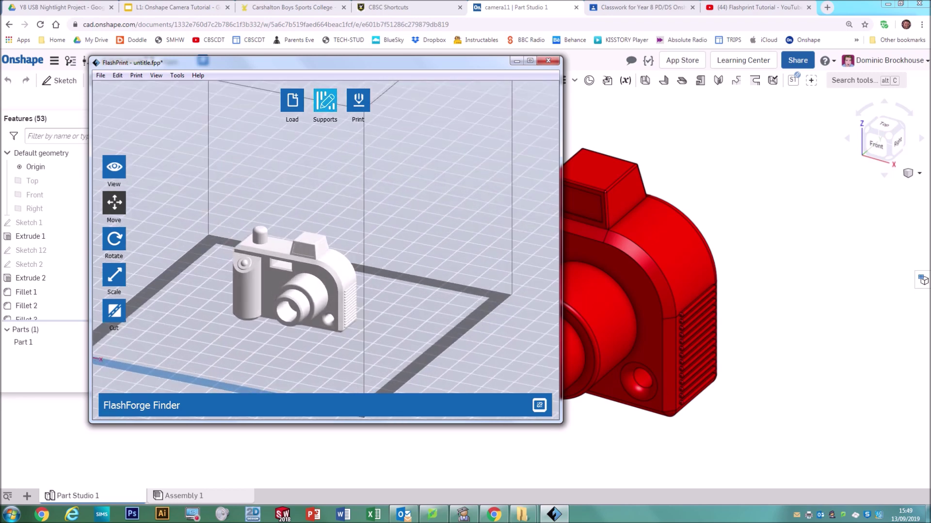
- Enter support editing and set the pillar size to 2 mm in the supports options
{"action": "left_click", "coordinate": [325, 101]}
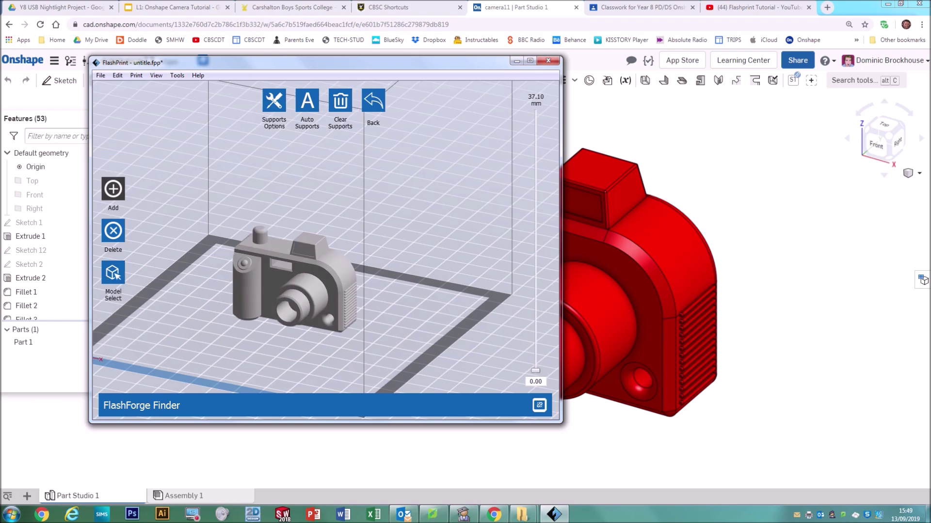
{"action": "left_click", "coordinate": [274, 102]}
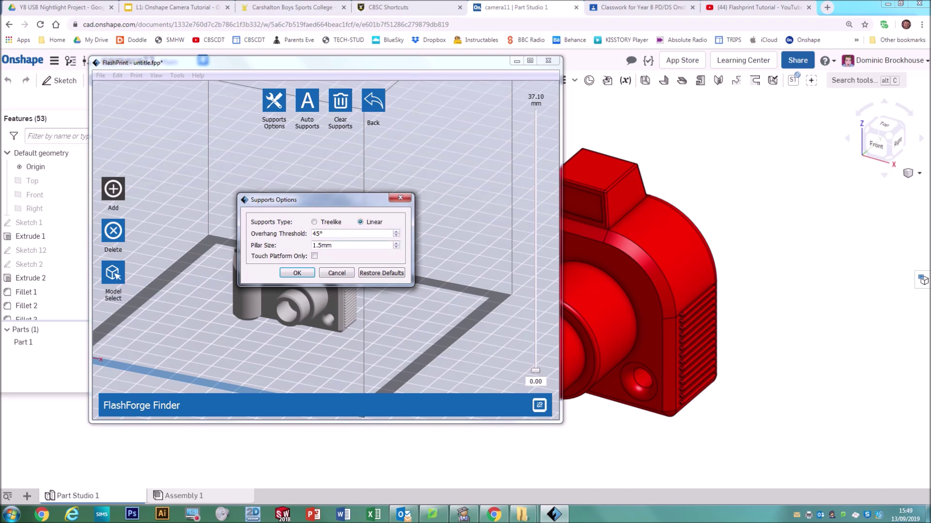
{"action": "double_click", "coordinate": [318, 245]}
{"action": "type", "text": "2"}
{"action": "key", "text": "Return"}
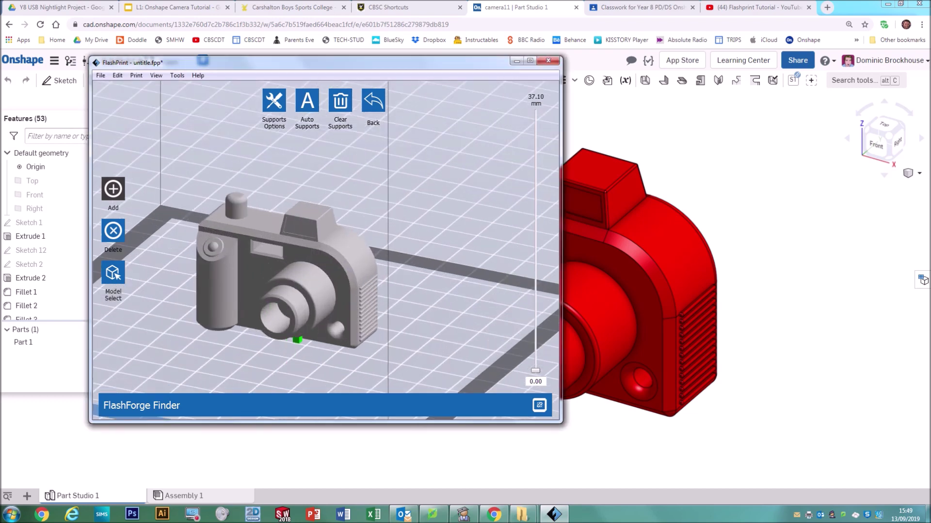
- Place the first support pillars by hand beneath the camera's lens barrel
{"action": "right_click_drag", "start_coordinate": [325, 291], "coordinate": [320, 245]}
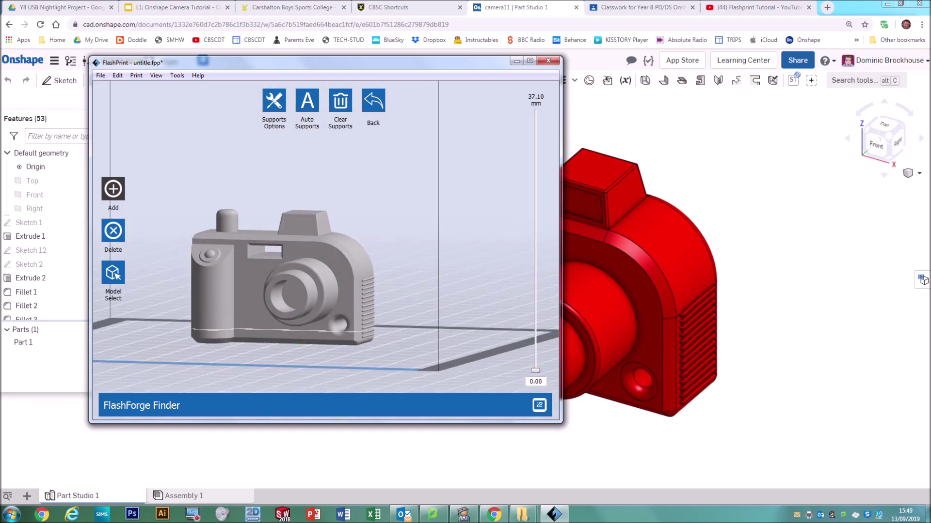
{"action": "left_click", "coordinate": [299, 325]}
{"action": "left_click", "coordinate": [299, 326]}
{"action": "middle_click_drag", "start_coordinate": [299, 291], "coordinate": [314, 251]}
{"action": "right_click_drag", "start_coordinate": [314, 251], "coordinate": [218, 247]}
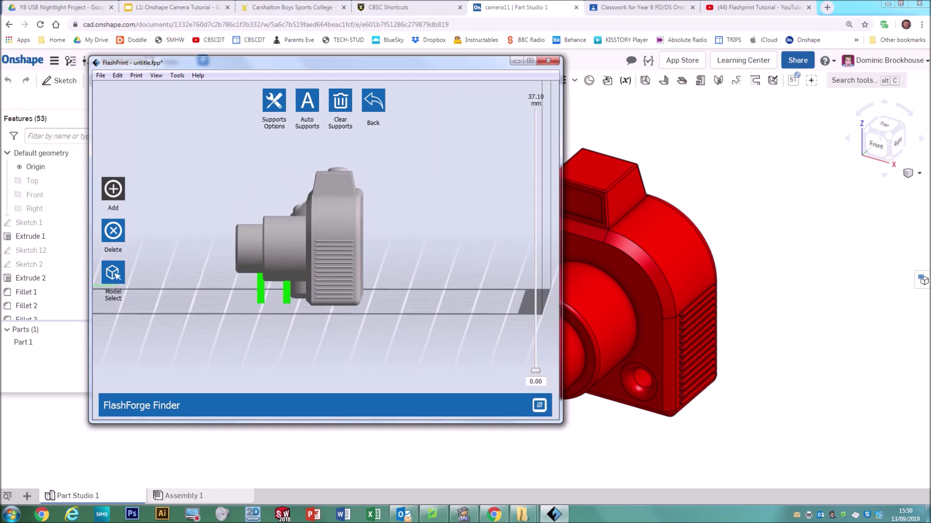
- Add more support pillars under both lens sections and inside the lens opening, checking them from below
{"action": "left_click", "coordinate": [272, 282]}
{"action": "right_click_drag", "start_coordinate": [245, 269], "coordinate": [320, 265]}
{"action": "left_click_drag", "start_coordinate": [246, 173], "coordinate": [320, 274]}
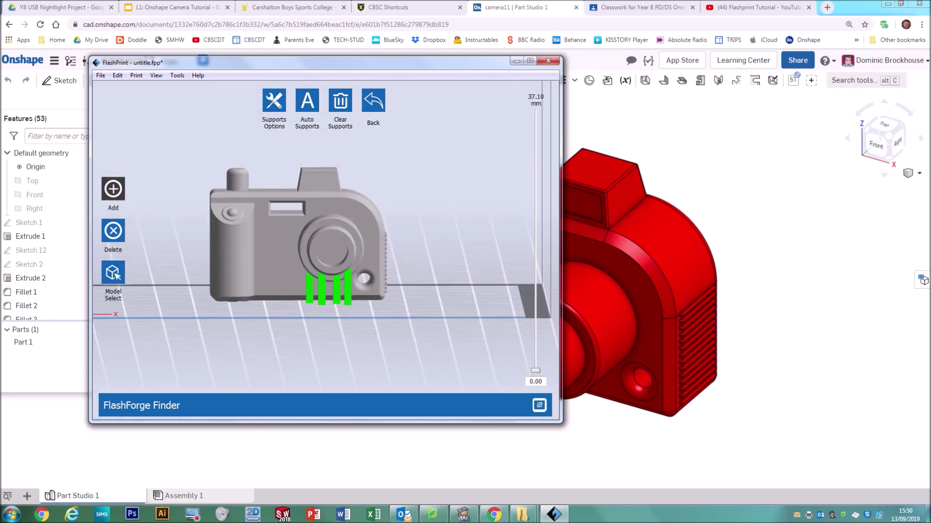
{"action": "right_click_drag", "start_coordinate": [320, 274], "coordinate": [329, 136]}
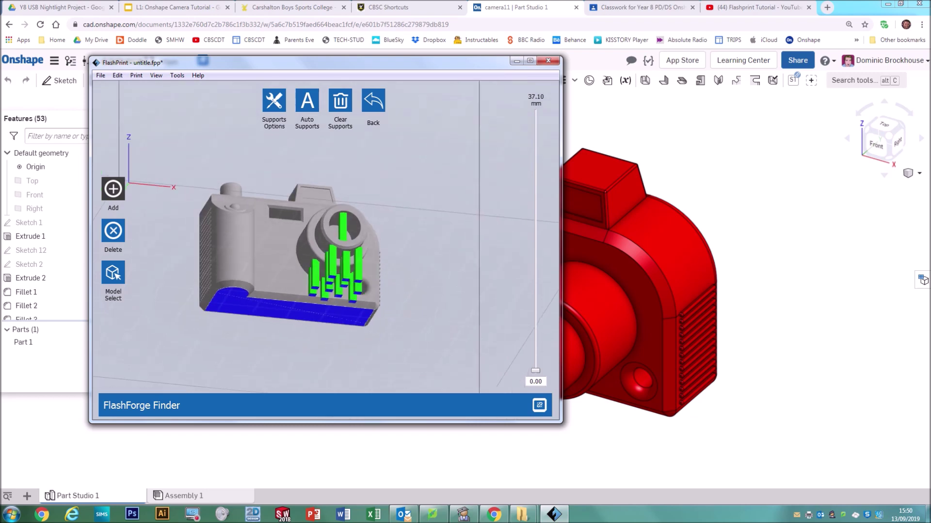
{"action": "scroll", "coordinate": [305, 231], "scroll_direction": "up", "scroll_amount": 3}
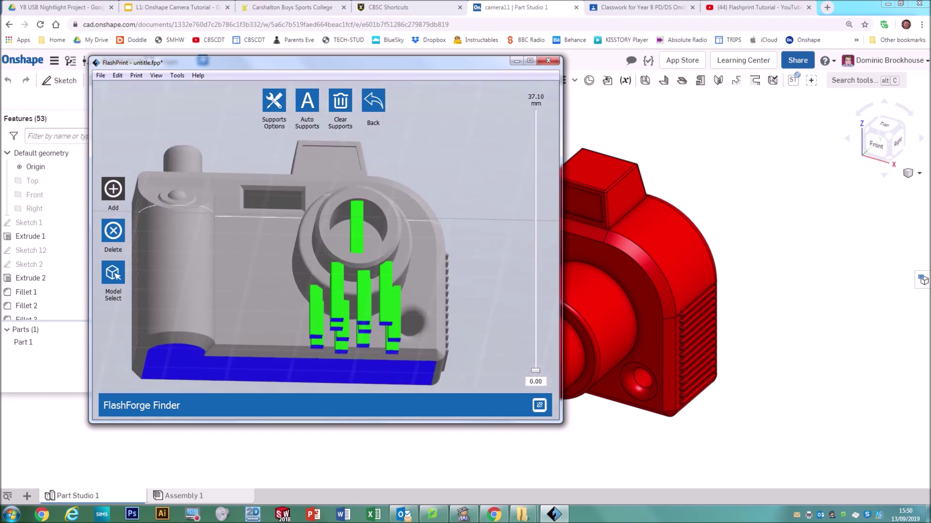
{"action": "left_click", "coordinate": [282, 202]}
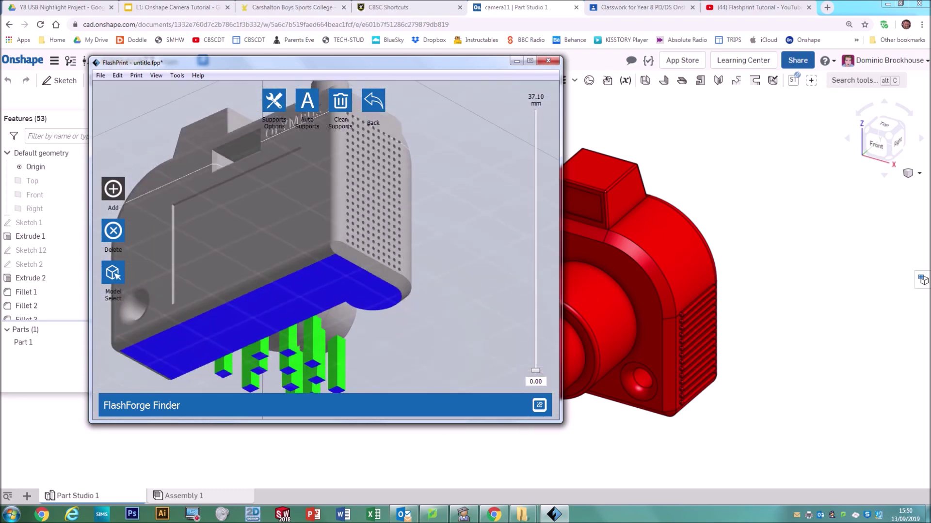
- Add support pillars inside the viewfinder opening of the camera and check them from the front
{"action": "left_click", "coordinate": [228, 156]}
{"action": "left_click", "coordinate": [249, 146]}
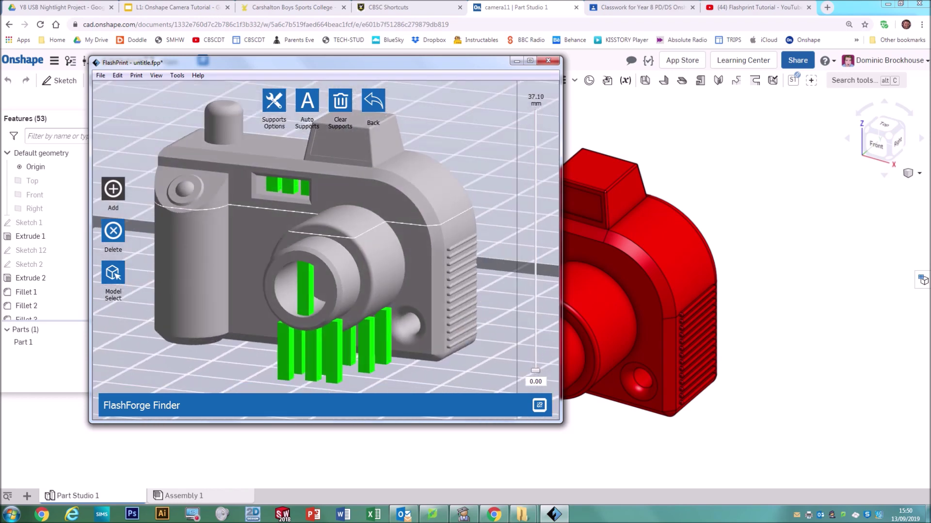
{"action": "scroll", "coordinate": [325, 242], "scroll_direction": "down", "scroll_amount": 3}
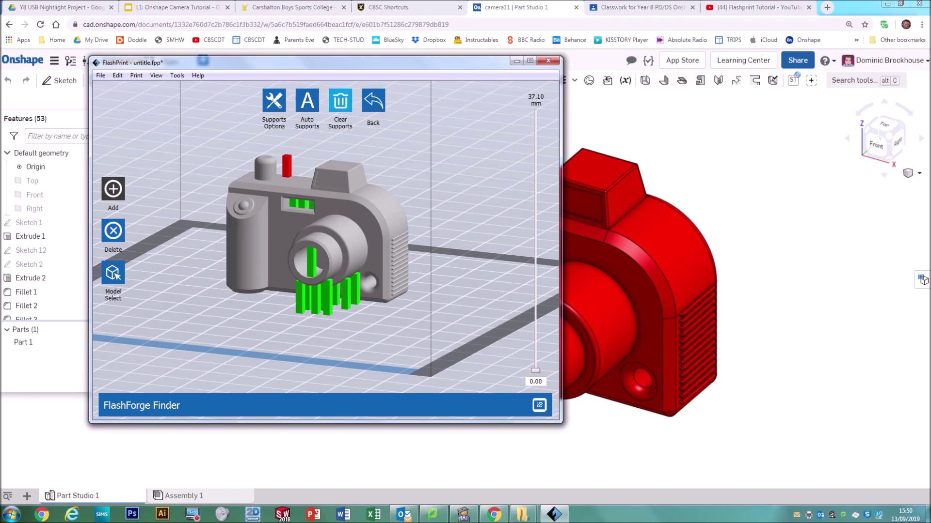
- Clear all hand-placed supports and set the supports type to Treelike
{"action": "left_click", "coordinate": [339, 101]}
{"action": "left_click", "coordinate": [274, 101]}
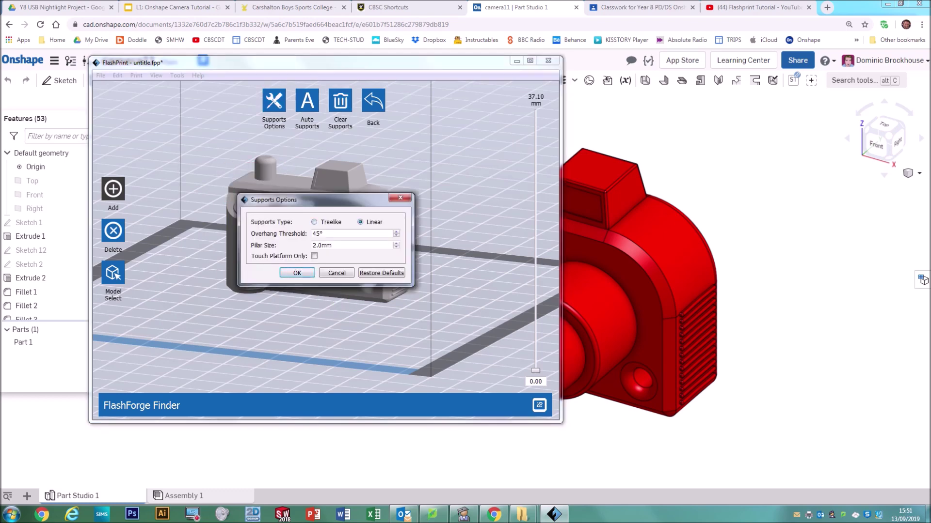
{"action": "left_click", "coordinate": [314, 222]}
{"action": "left_click", "coordinate": [297, 295]}
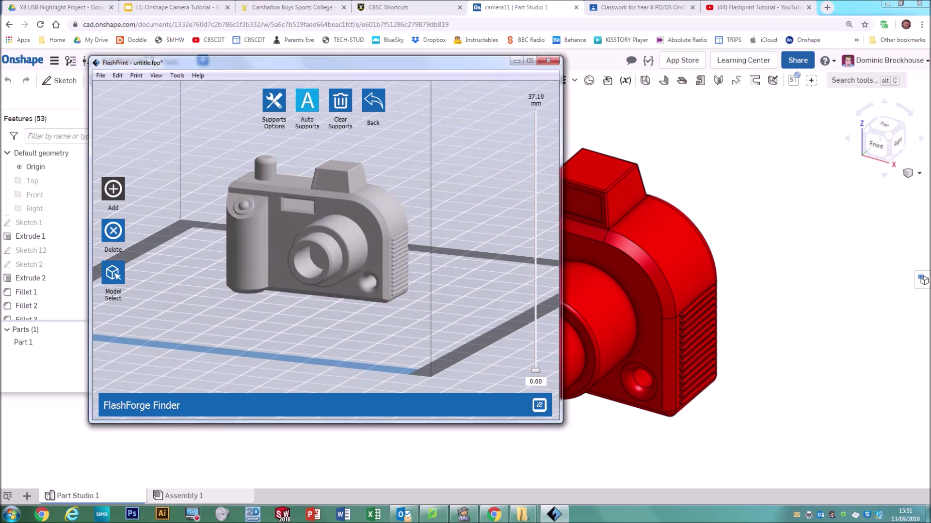
- Generate automatic treelike supports for the camera and inspect them from below and behind with support deletion active
{"action": "left_click", "coordinate": [307, 100]}
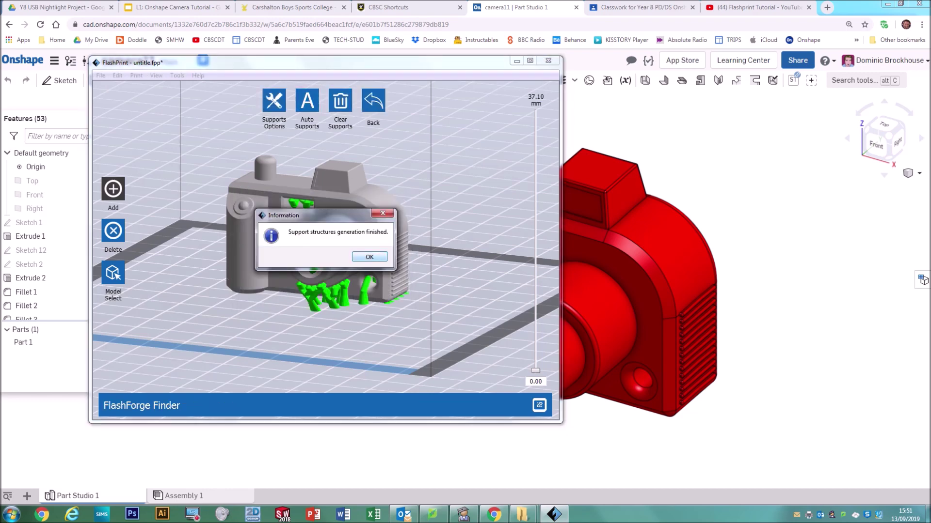
{"action": "key", "text": "Return"}
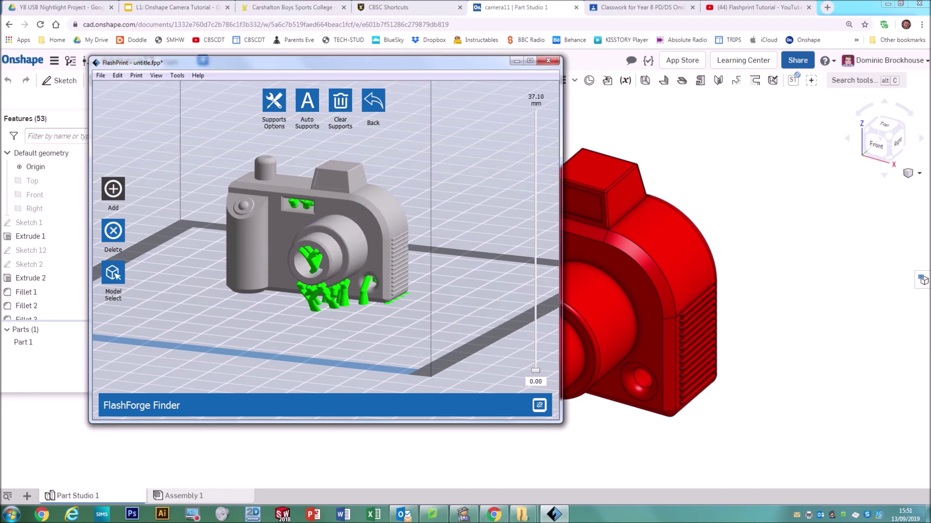
{"action": "right_click_drag", "start_coordinate": [442, 236], "coordinate": [376, 172]}
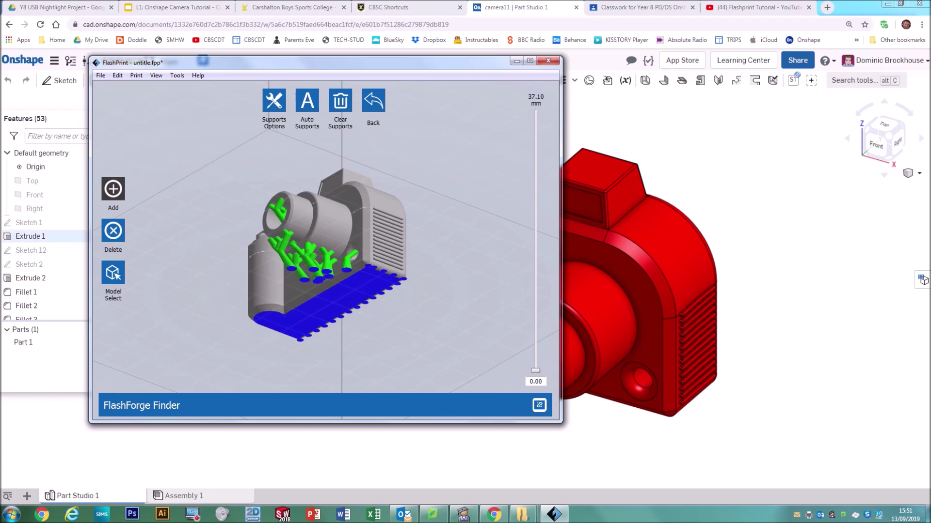
{"action": "left_click", "coordinate": [113, 231]}
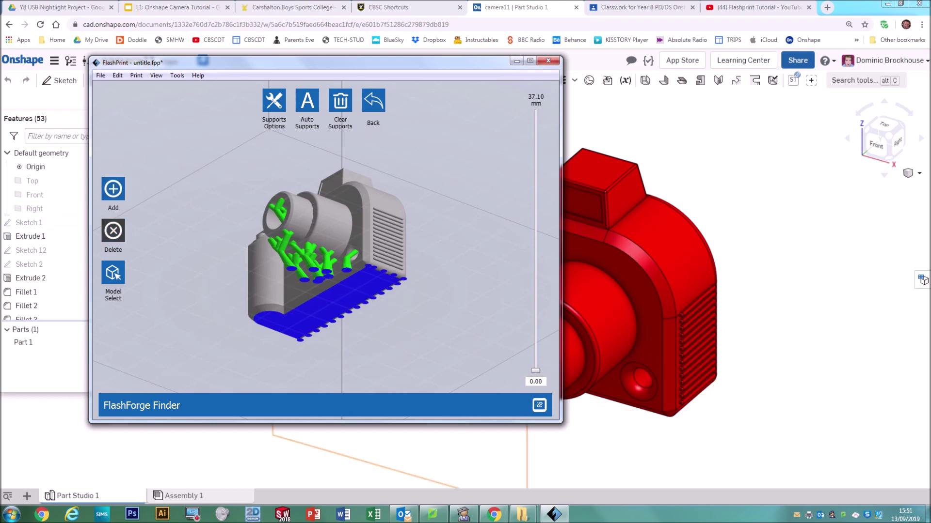
{"action": "scroll", "coordinate": [349, 263], "scroll_direction": "up", "scroll_amount": 5}
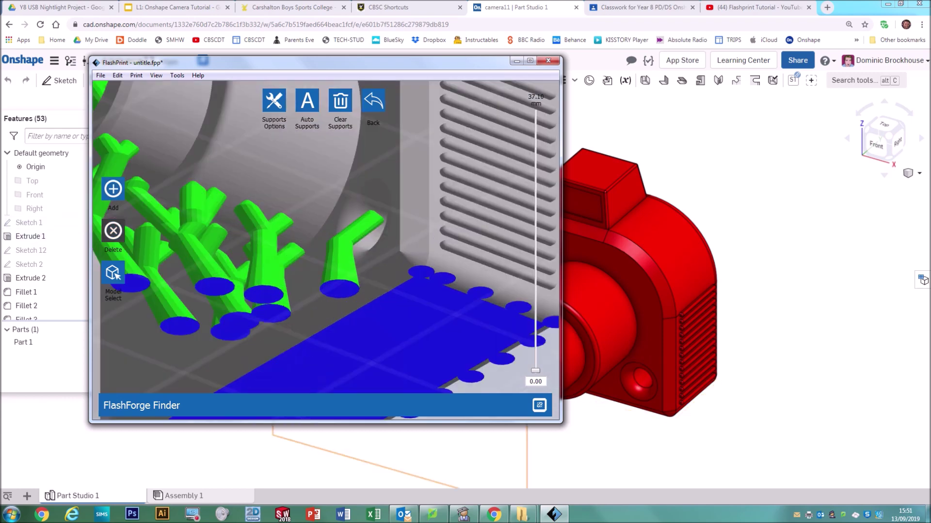
{"action": "right_click_drag", "start_coordinate": [349, 264], "coordinate": [216, 325]}
{"action": "scroll", "coordinate": [326, 250], "scroll_direction": "down", "scroll_amount": 5}
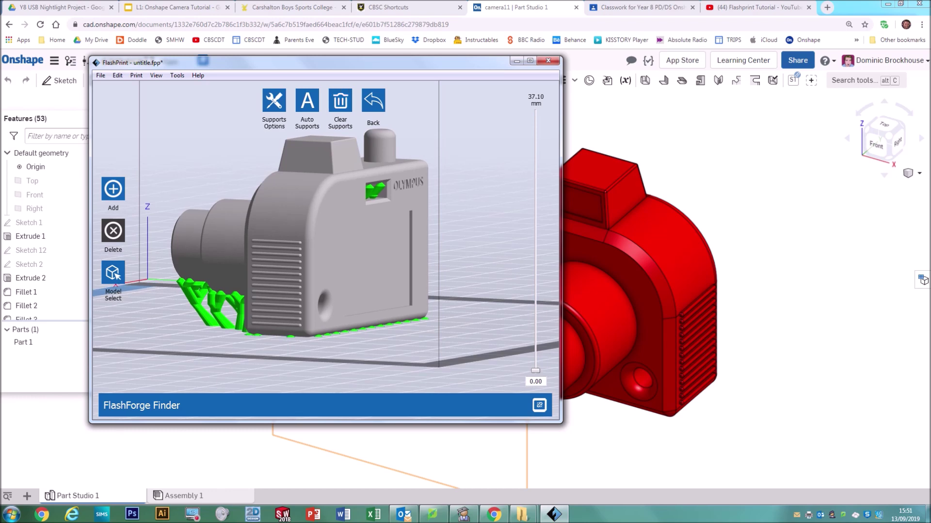
- Clear the treelike supports and set the supports type back to Linear, keeping the 2.0 mm pillar size
{"action": "left_click", "coordinate": [339, 100]}
{"action": "right_click_drag", "start_coordinate": [233, 232], "coordinate": [378, 232]}
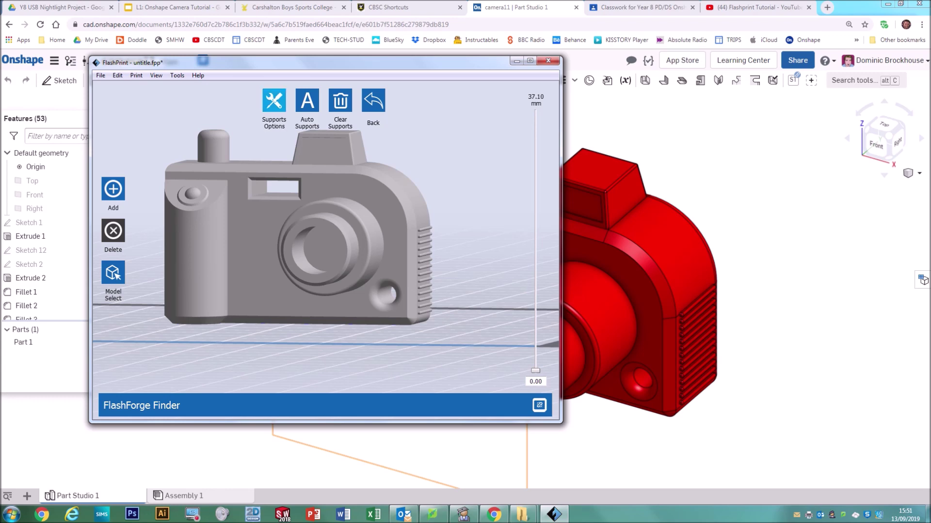
{"action": "left_click", "coordinate": [274, 100]}
{"action": "left_click", "coordinate": [360, 210]}
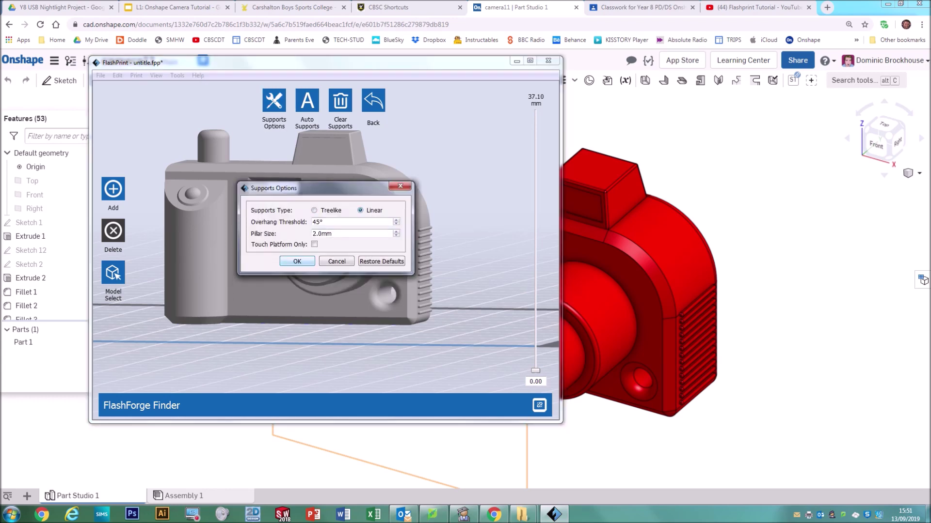
{"action": "left_click", "coordinate": [297, 262]}
{"action": "right_click_drag", "start_coordinate": [297, 261], "coordinate": [315, 150]}
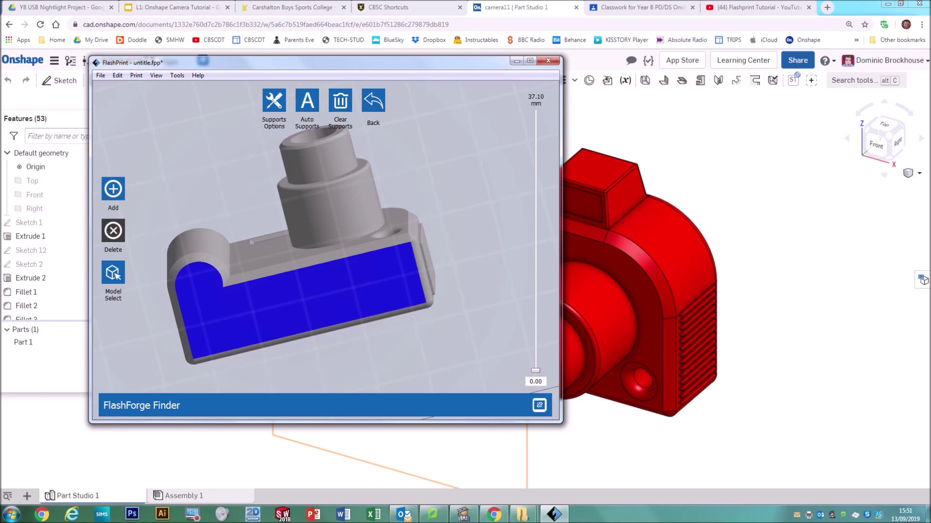
{"action": "right_click_drag", "start_coordinate": [315, 150], "coordinate": [310, 223]}
{"action": "left_click", "coordinate": [273, 100]}
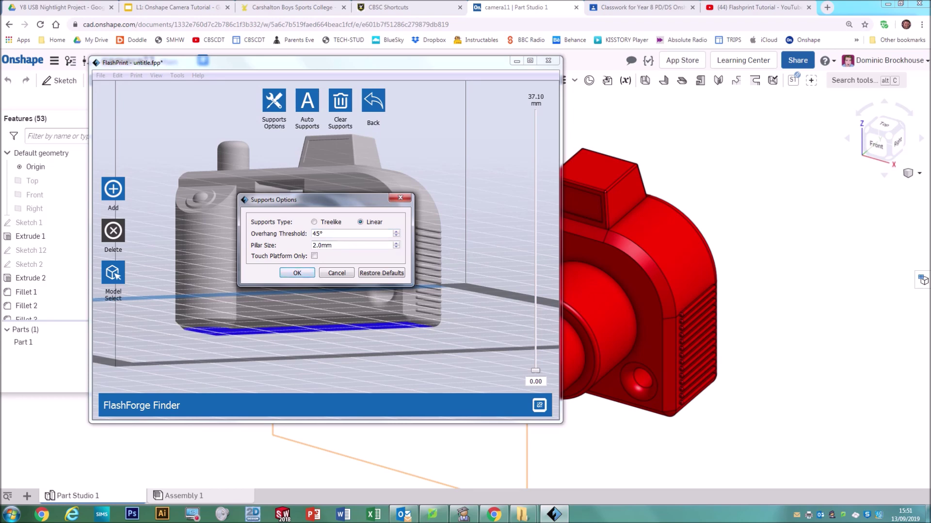
{"action": "key", "text": "Return"}
- Place a support pillar inside the lens opening and another beneath the wide lens section beside the camera body
{"action": "right_click_drag", "start_coordinate": [339, 218], "coordinate": [349, 291]}
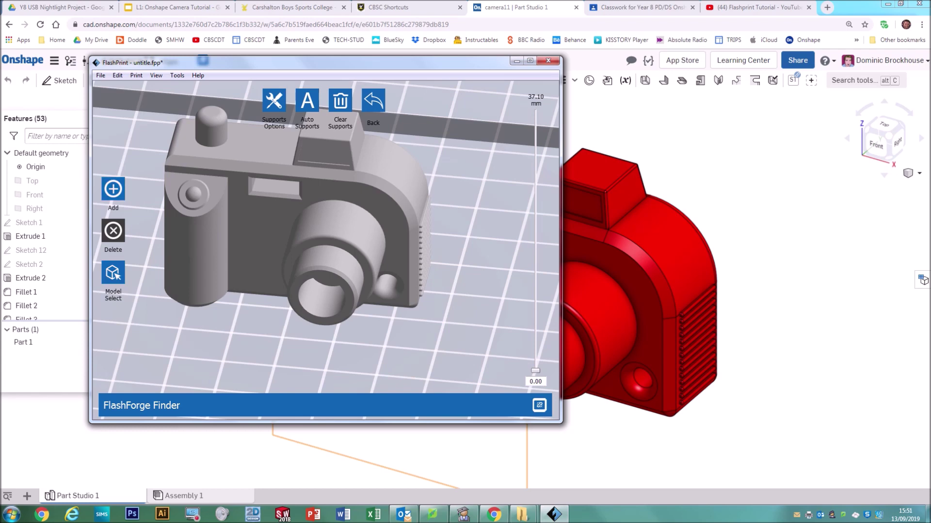
{"action": "left_click", "coordinate": [113, 189]}
{"action": "left_click", "coordinate": [326, 290]}
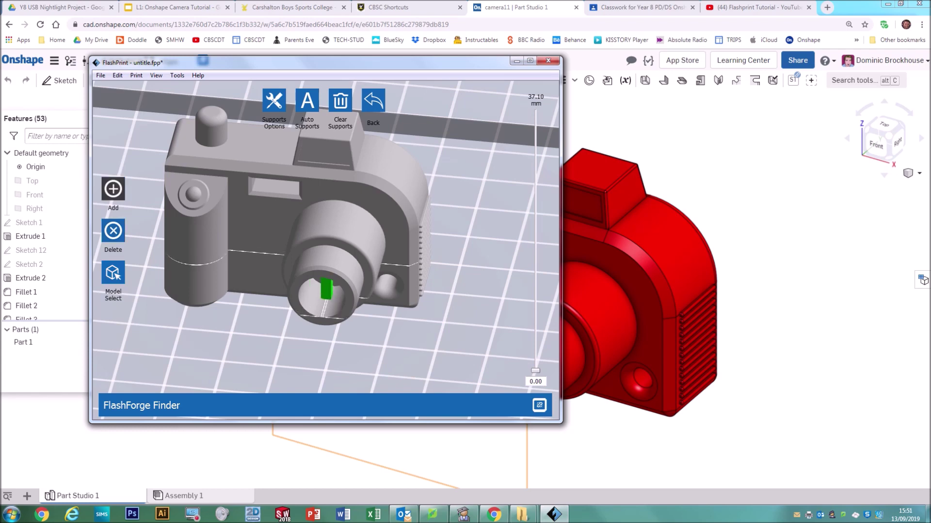
{"action": "right_click_drag", "start_coordinate": [326, 290], "coordinate": [318, 151]}
{"action": "right_click_drag", "start_coordinate": [333, 235], "coordinate": [328, 192]}
{"action": "left_click_drag", "start_coordinate": [309, 199], "coordinate": [303, 214]}
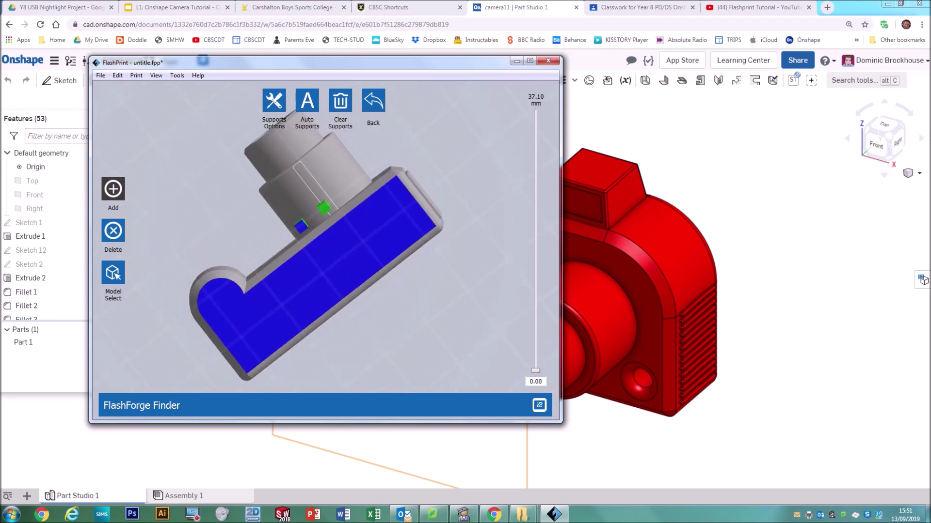
- Add evenly spaced rows of support pillars beneath the rest of the wide lens section
{"action": "left_click", "coordinate": [323, 207]}
{"action": "left_click", "coordinate": [343, 193]}
{"action": "left_click", "coordinate": [340, 161]}
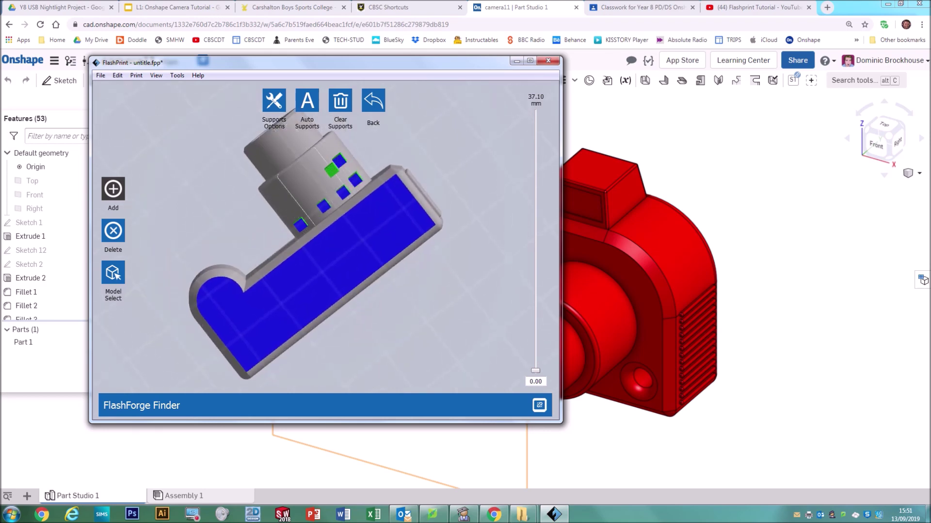
{"action": "left_click", "coordinate": [320, 179]}
{"action": "left_click", "coordinate": [297, 192]}
{"action": "left_click", "coordinate": [282, 208]}
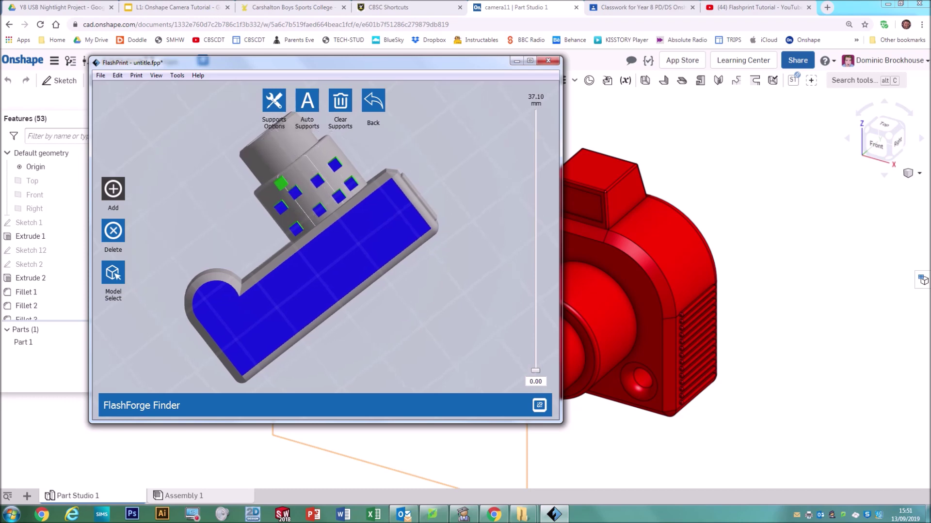
{"action": "left_click", "coordinate": [299, 170]}
{"action": "left_click", "coordinate": [315, 159]}
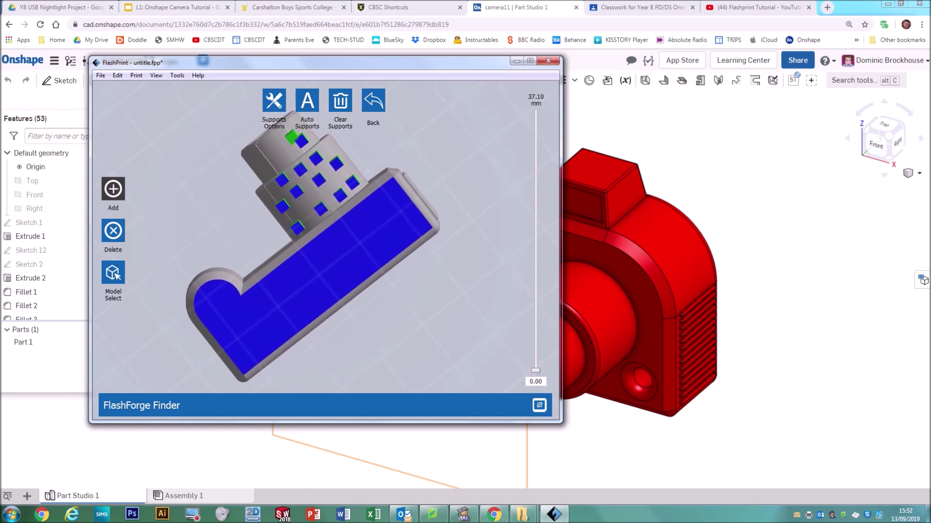
- Add support pillars beneath the narrow front lens section and check all the supports from above
{"action": "left_click", "coordinate": [278, 134]}
{"action": "left_click", "coordinate": [281, 155]}
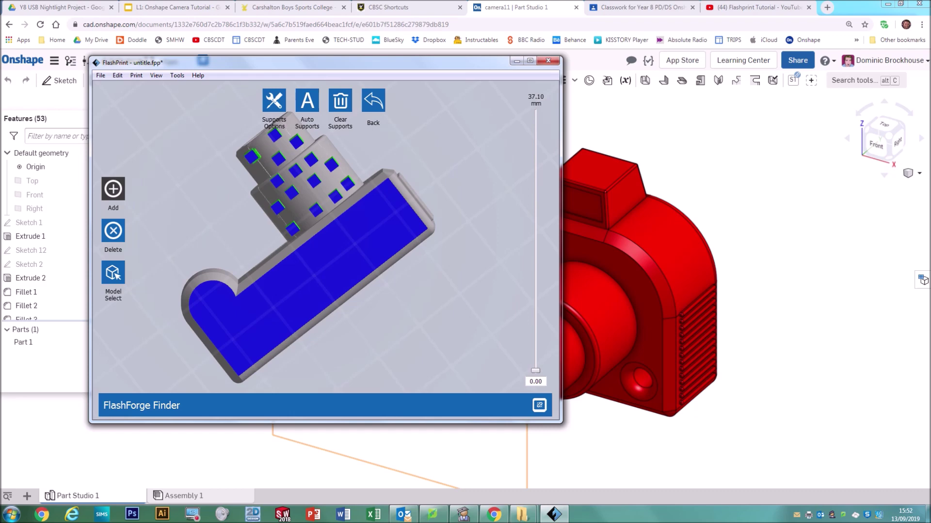
{"action": "right_click_drag", "start_coordinate": [252, 158], "coordinate": [242, 286]}
{"action": "scroll", "coordinate": [325, 238], "scroll_direction": "down", "scroll_amount": 6}
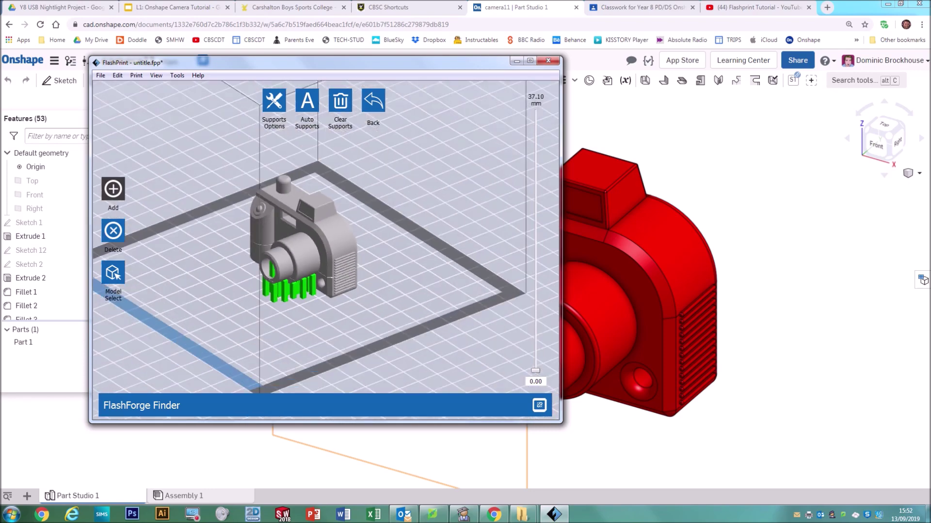
{"action": "right_click_drag", "start_coordinate": [301, 252], "coordinate": [310, 232]}
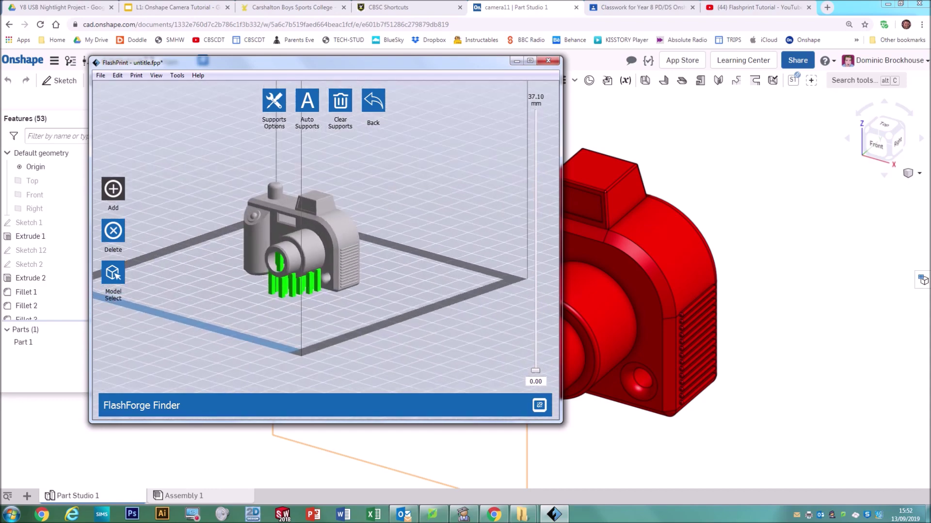
- Leave support editing and save the supports to an .fpp file under the suggested name in the Y8 USB Nightlight folder
{"action": "left_click", "coordinate": [373, 101]}
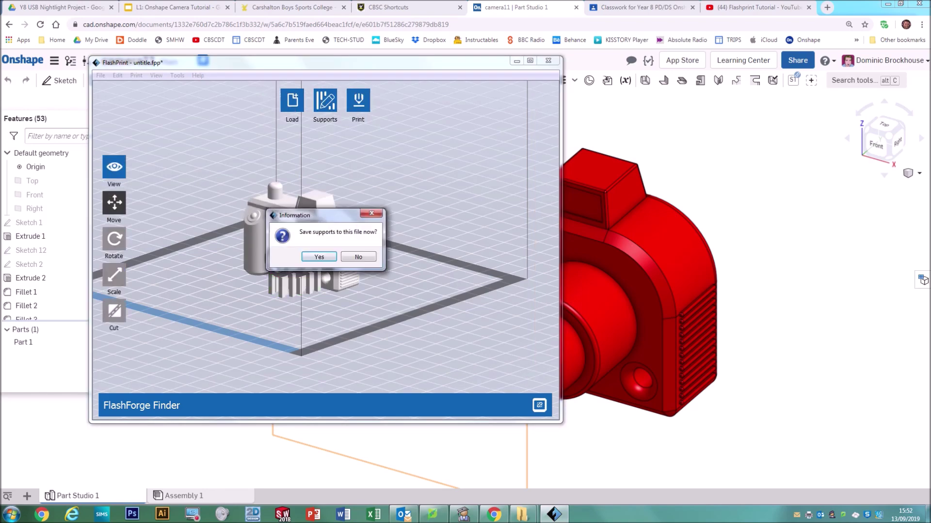
{"action": "key", "text": "Return"}
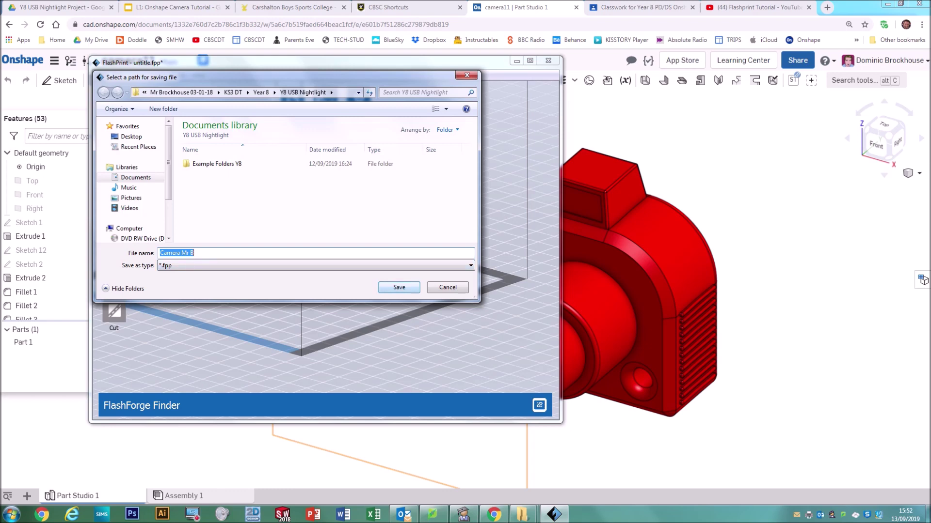
{"action": "key", "text": "Return"}
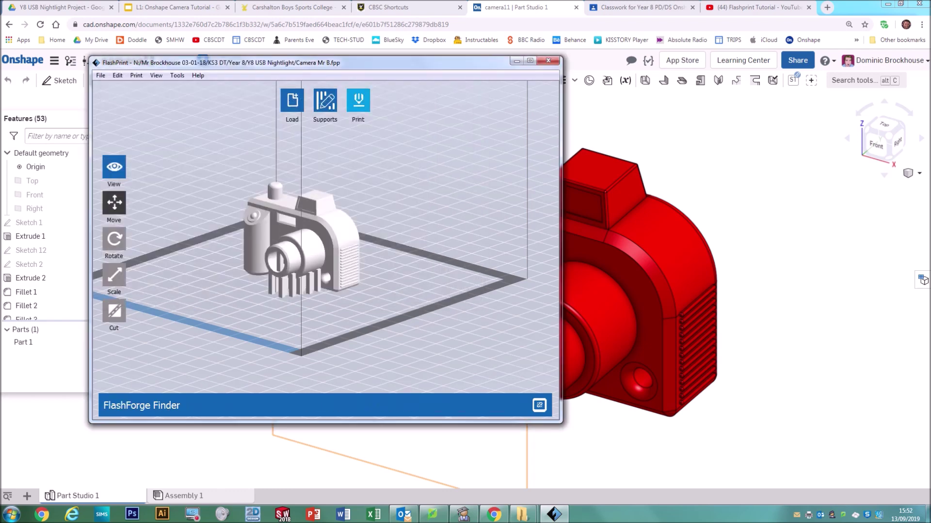
- Open the print settings, keep supports enabled and enable the raft
{"action": "left_click", "coordinate": [358, 102]}
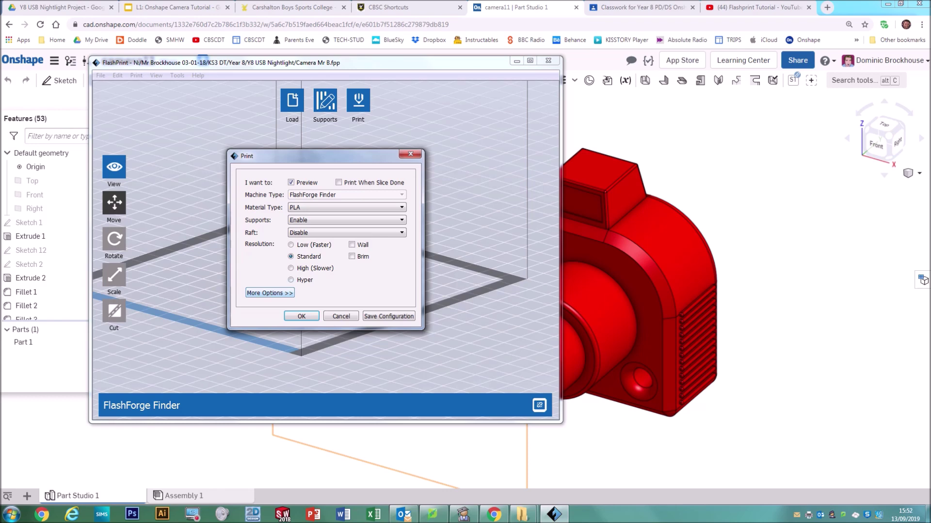
{"action": "left_click_drag", "start_coordinate": [290, 156], "coordinate": [443, 114]}
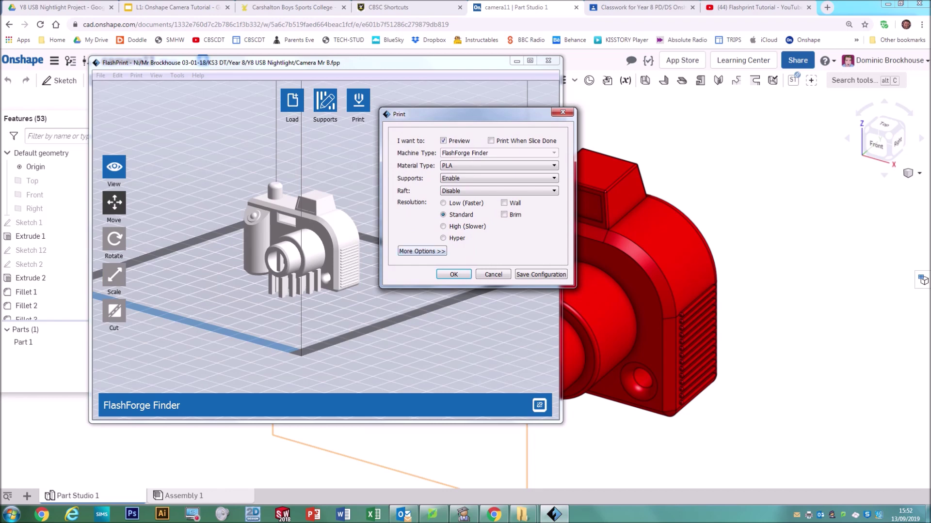
{"action": "left_click", "coordinate": [498, 178]}
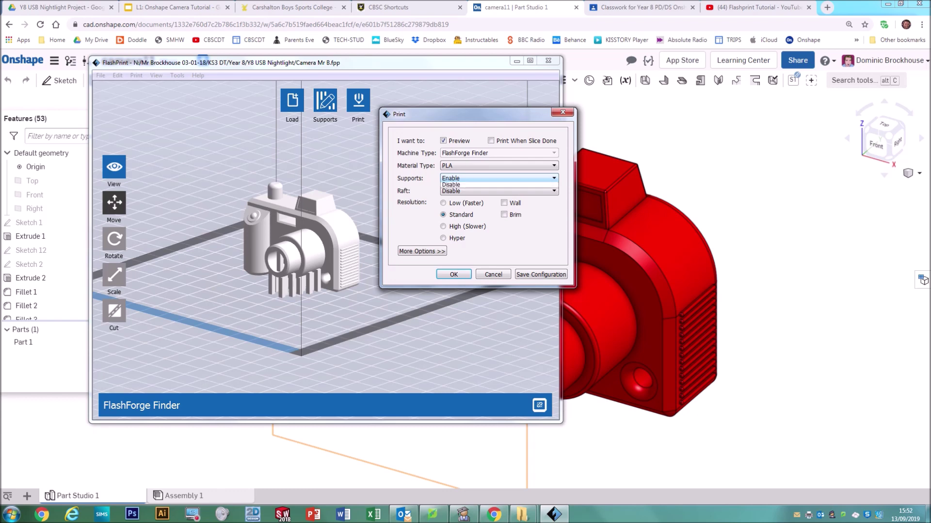
{"action": "left_click", "coordinate": [499, 178]}
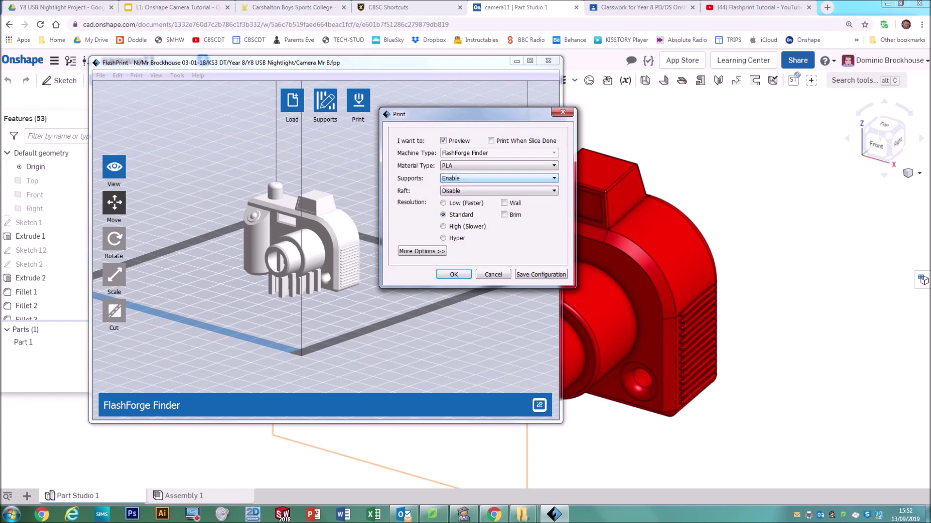
{"action": "key", "text": "alt+Down"}
{"action": "key", "text": "Down"}
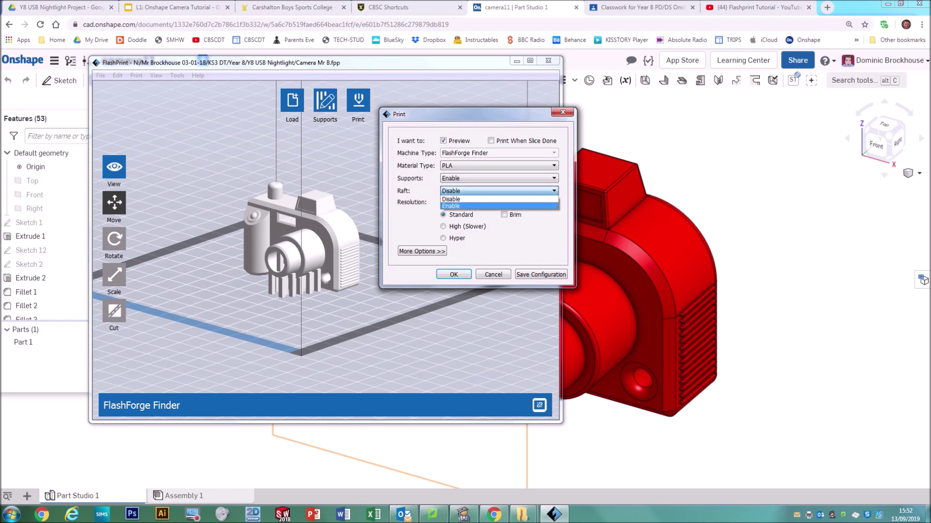
{"action": "key", "text": "Return"}
{"action": "key", "text": "Tab"}
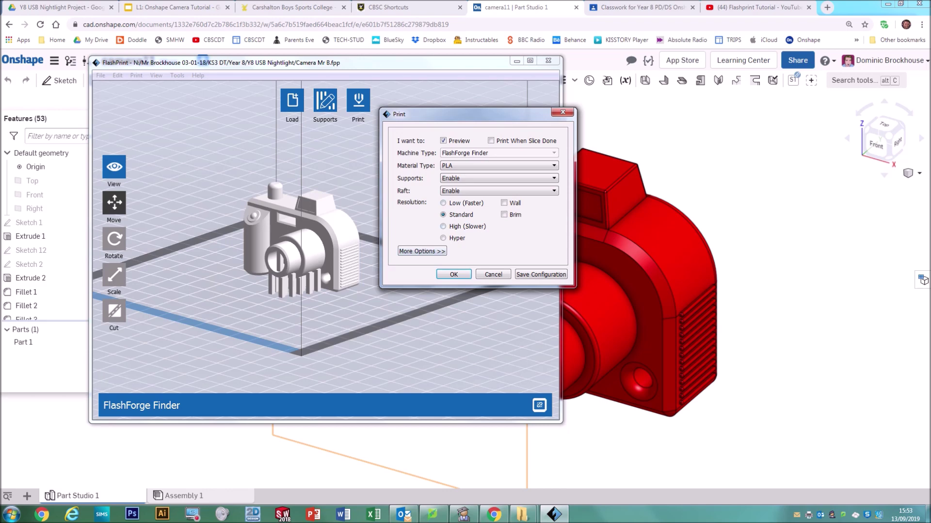
- Expand the additional print options and set the infill's fill density to 0%
{"action": "left_click", "coordinate": [421, 251]}
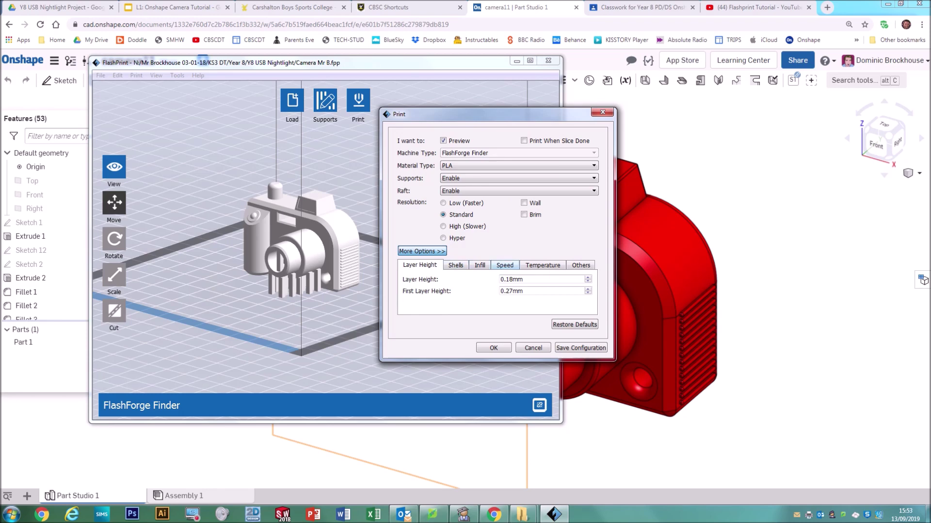
{"action": "left_click", "coordinate": [479, 265]}
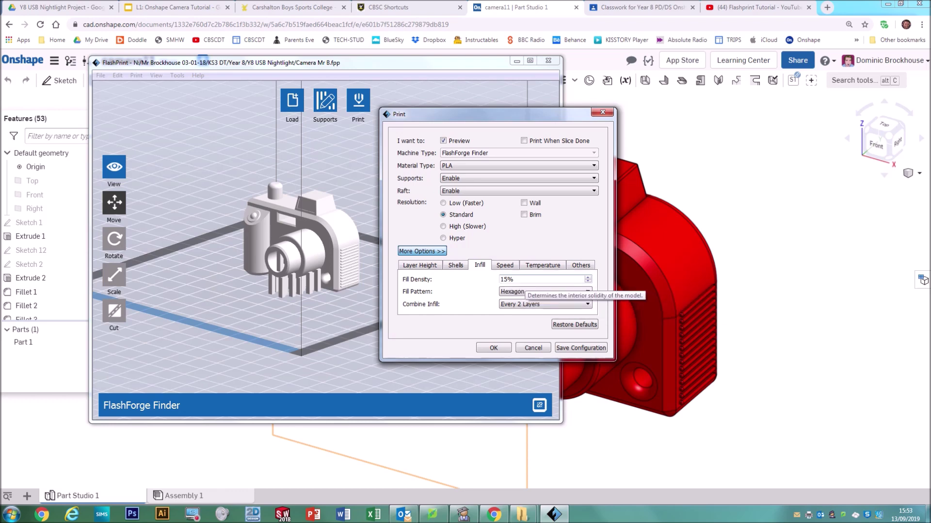
{"action": "left_click_drag", "start_coordinate": [524, 280], "coordinate": [500, 279]}
{"action": "type", "text": "0"}
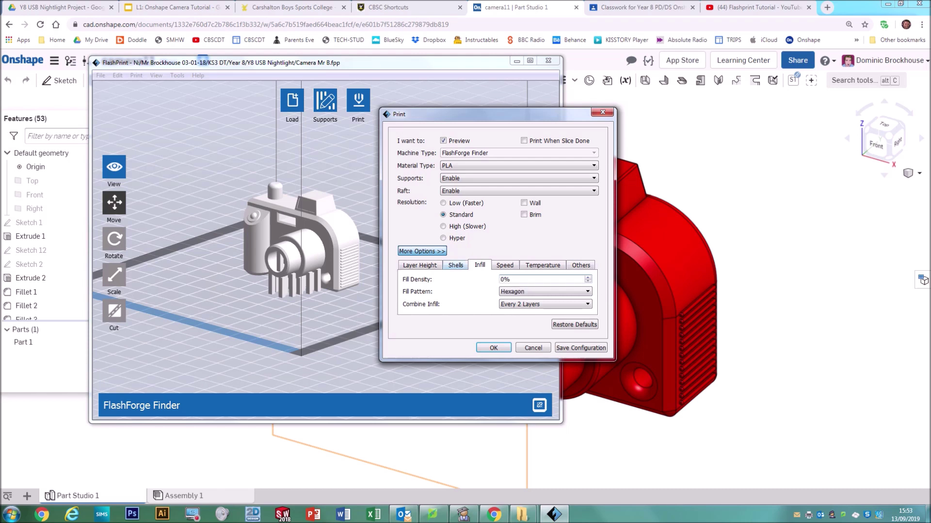
- Set the shells to 4 perimeter shells, 6 top solid layers and 6 bottom solid layers
{"action": "left_click", "coordinate": [455, 266]}
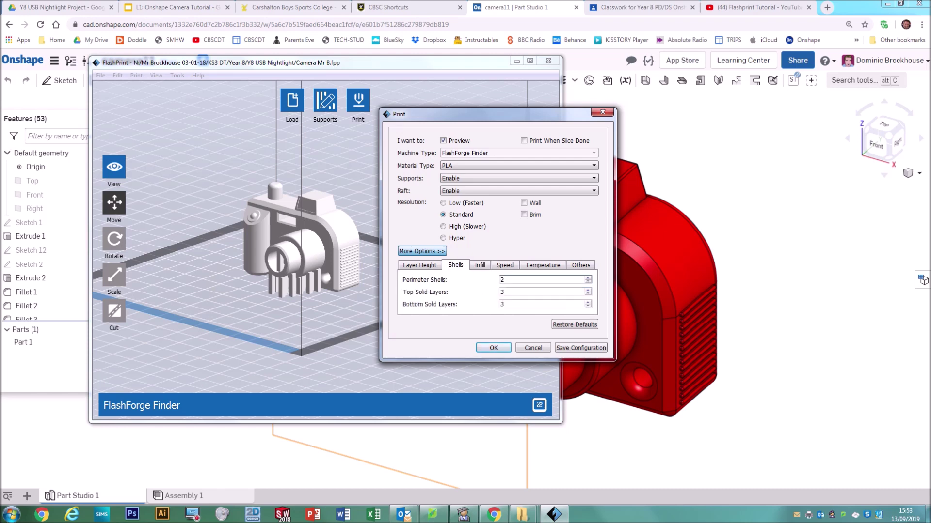
{"action": "left_click", "coordinate": [502, 280]}
{"action": "double_click", "coordinate": [502, 280]}
{"action": "type", "text": "4"}
{"action": "key", "text": "Tab"}
{"action": "type", "text": "6"}
{"action": "key", "text": "Tab"}
{"action": "type", "text": "6"}
- Check the speed, temperature, infill and shell settings and slice the model to a .gx file under the suggested name in the Y8 USB Nightlight folder
{"action": "left_click", "coordinate": [504, 265]}
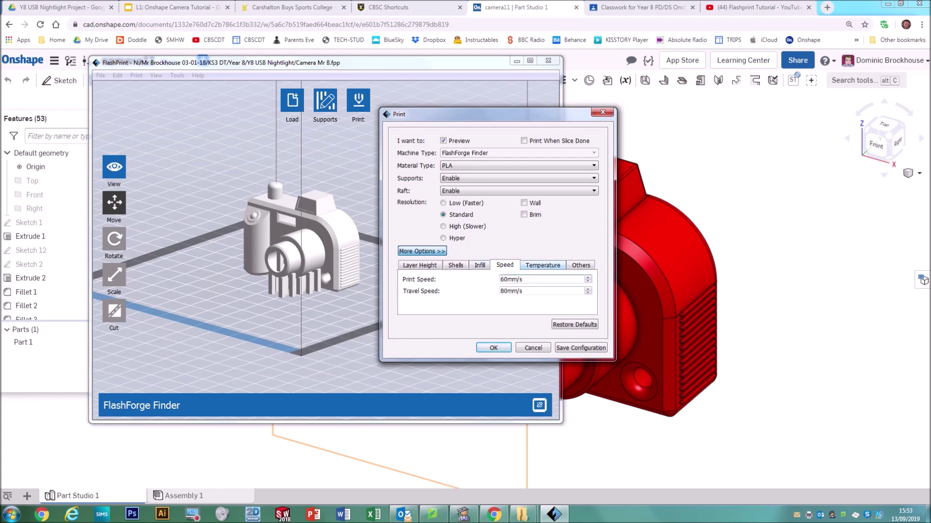
{"action": "left_click", "coordinate": [542, 266]}
{"action": "key", "text": "ctrl+shift+Tab"}
{"action": "key", "text": "ctrl+shift+Tab"}
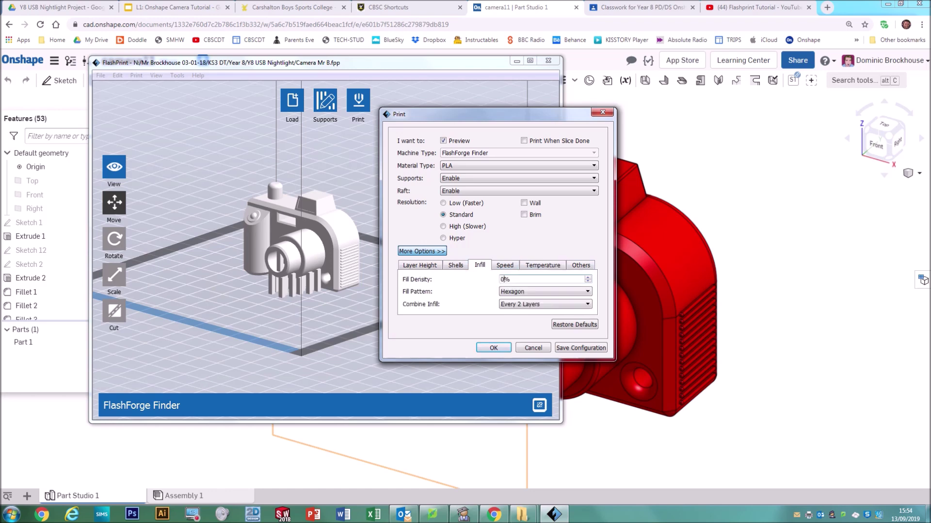
{"action": "key", "text": "ctrl+shift+Tab"}
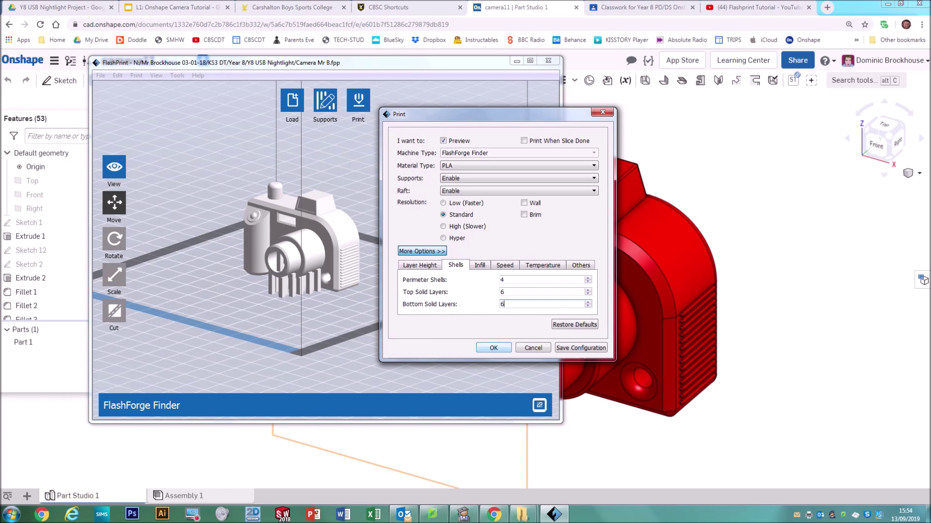
{"action": "key", "text": "Return"}
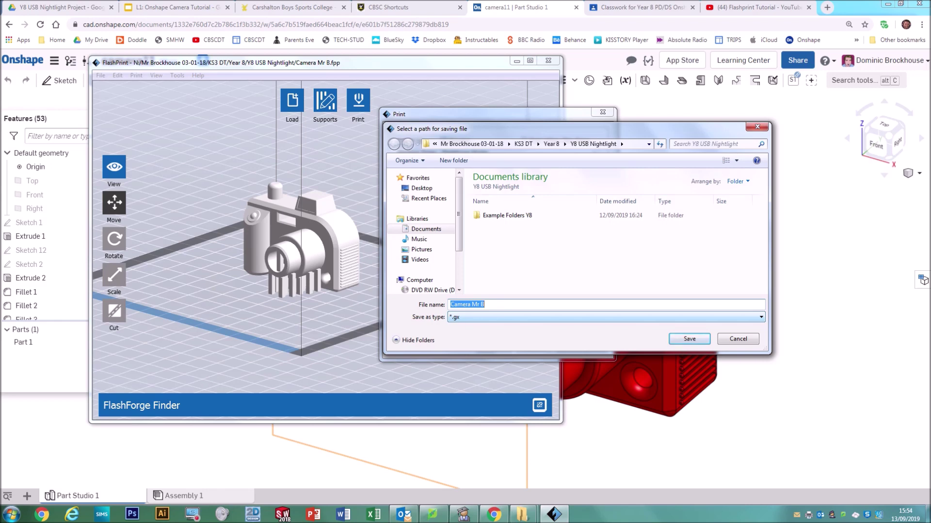
{"action": "key", "text": "Return"}
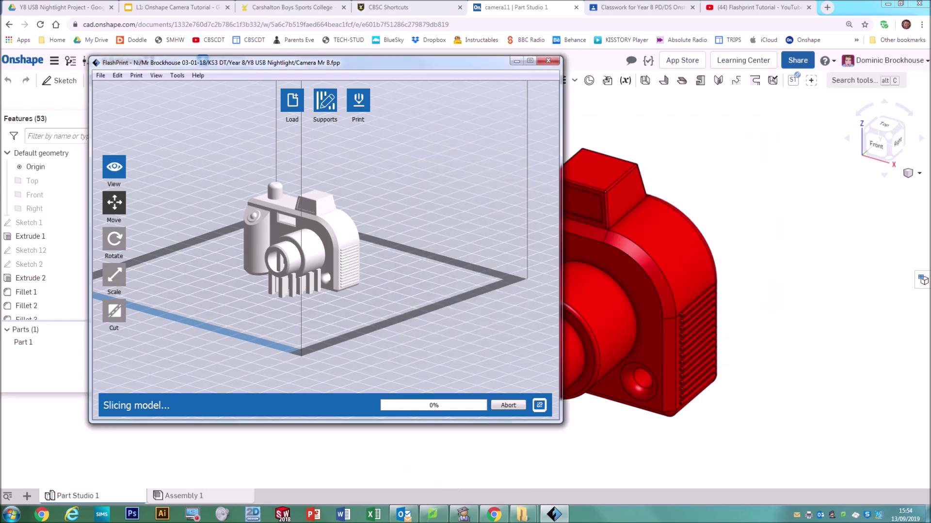